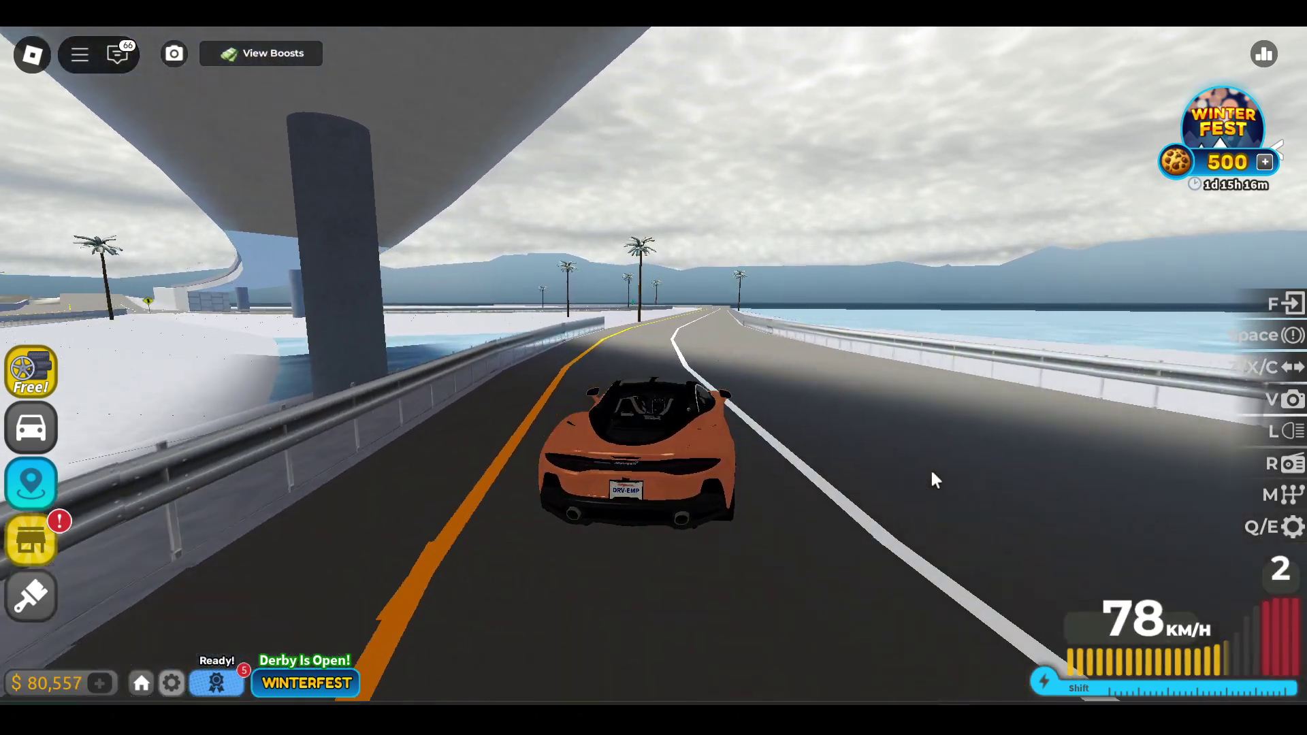
# Accelerate the orange car down the snowy highway, steering through the curve.
pyautogui.press('w')
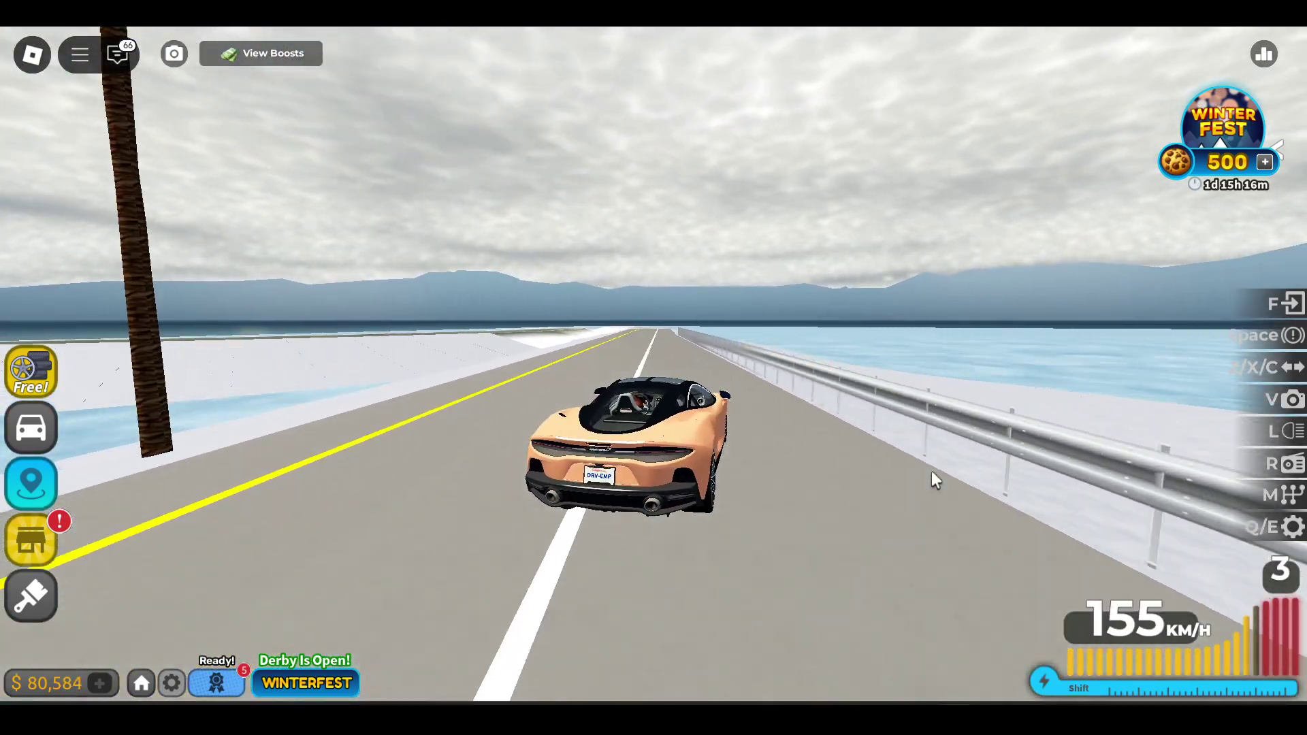
pyautogui.press('w')
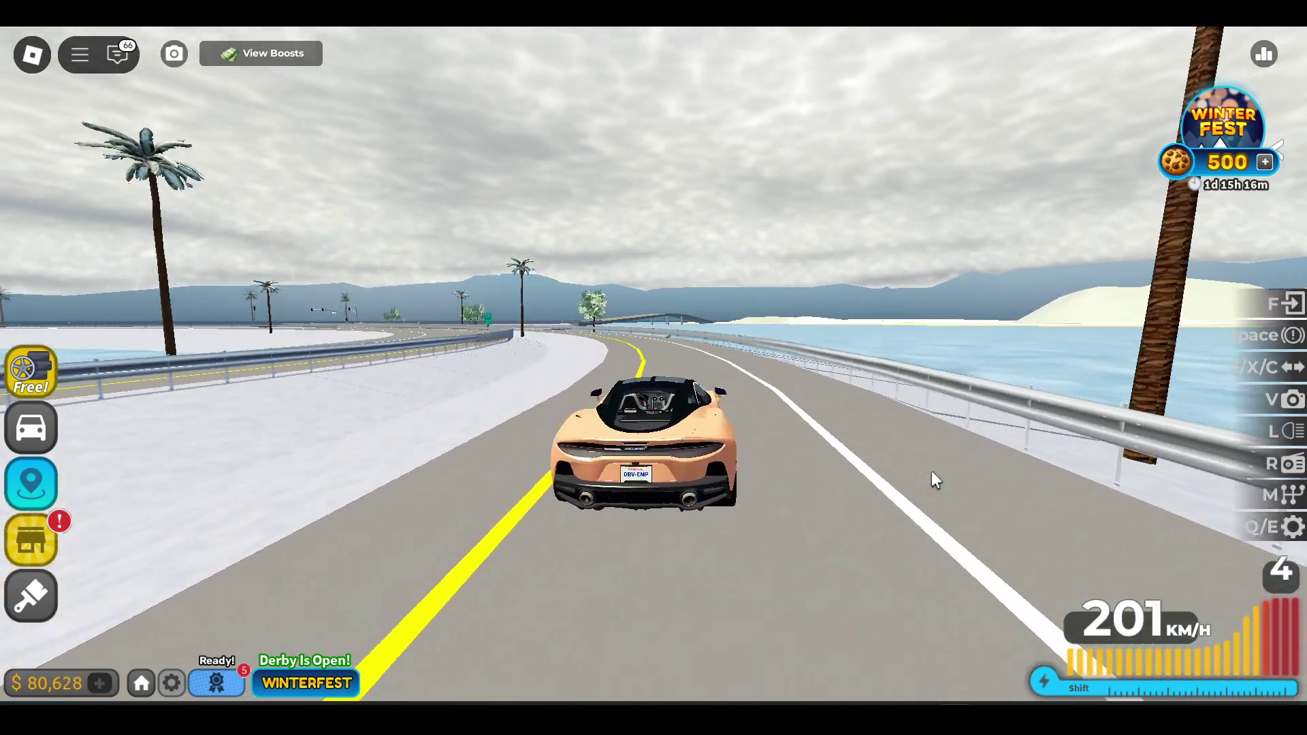
pyautogui.press('w')
pyautogui.press('d')
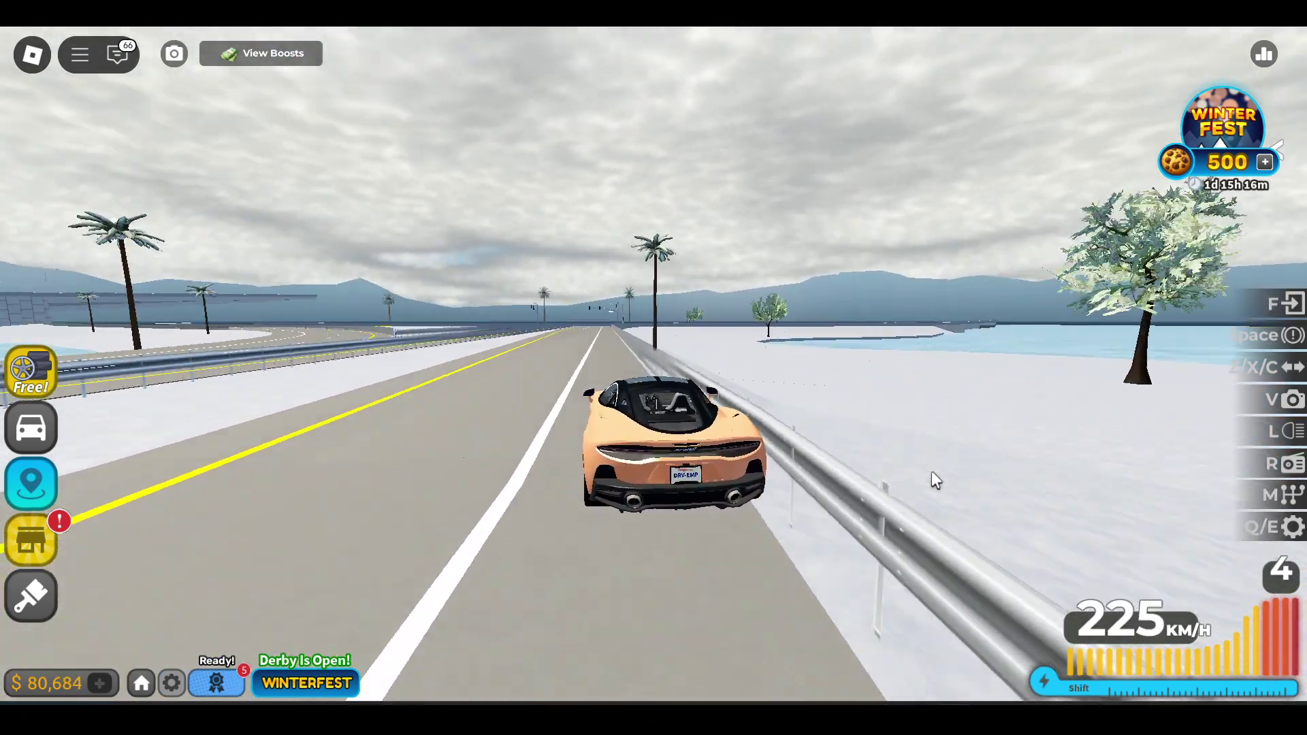
pyautogui.press('w')
pyautogui.press('a')
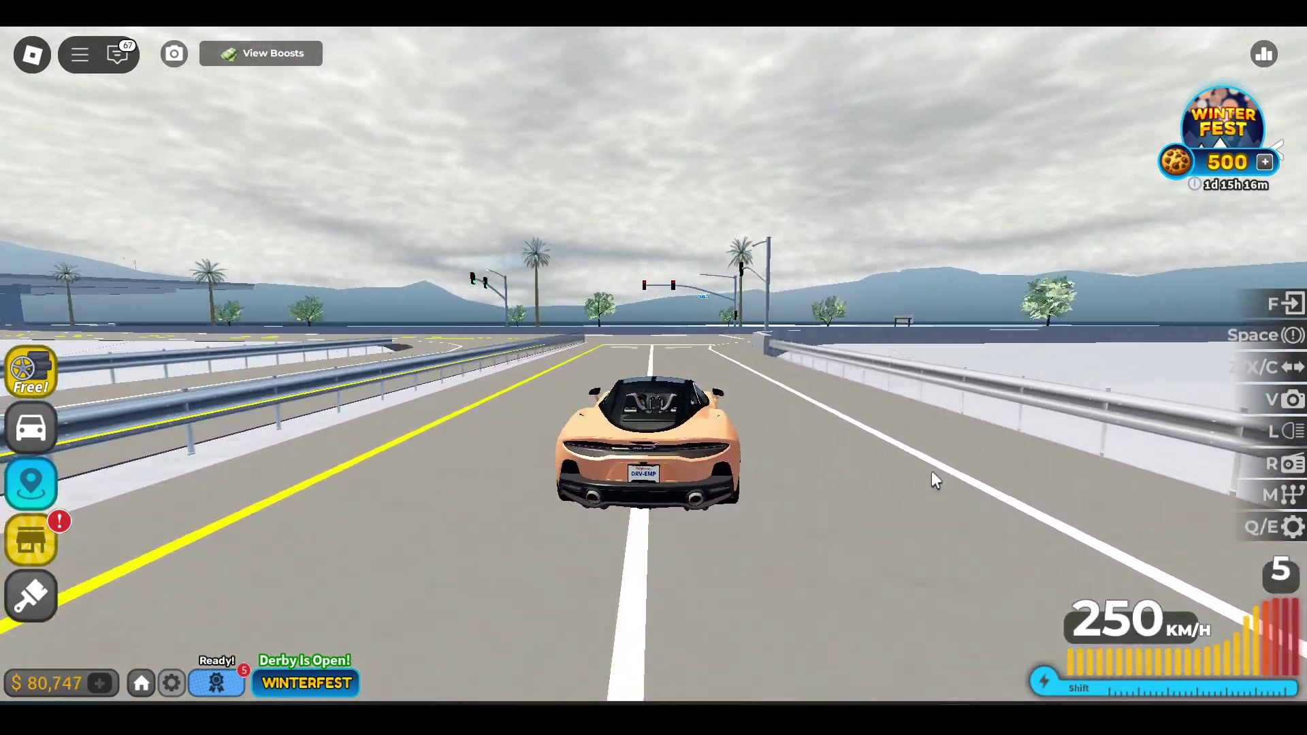
pyautogui.press('w')
# Brake and turn left at the intersection, reverse, then accelerate back along the highway.
pyautogui.press('s')
pyautogui.press('a')
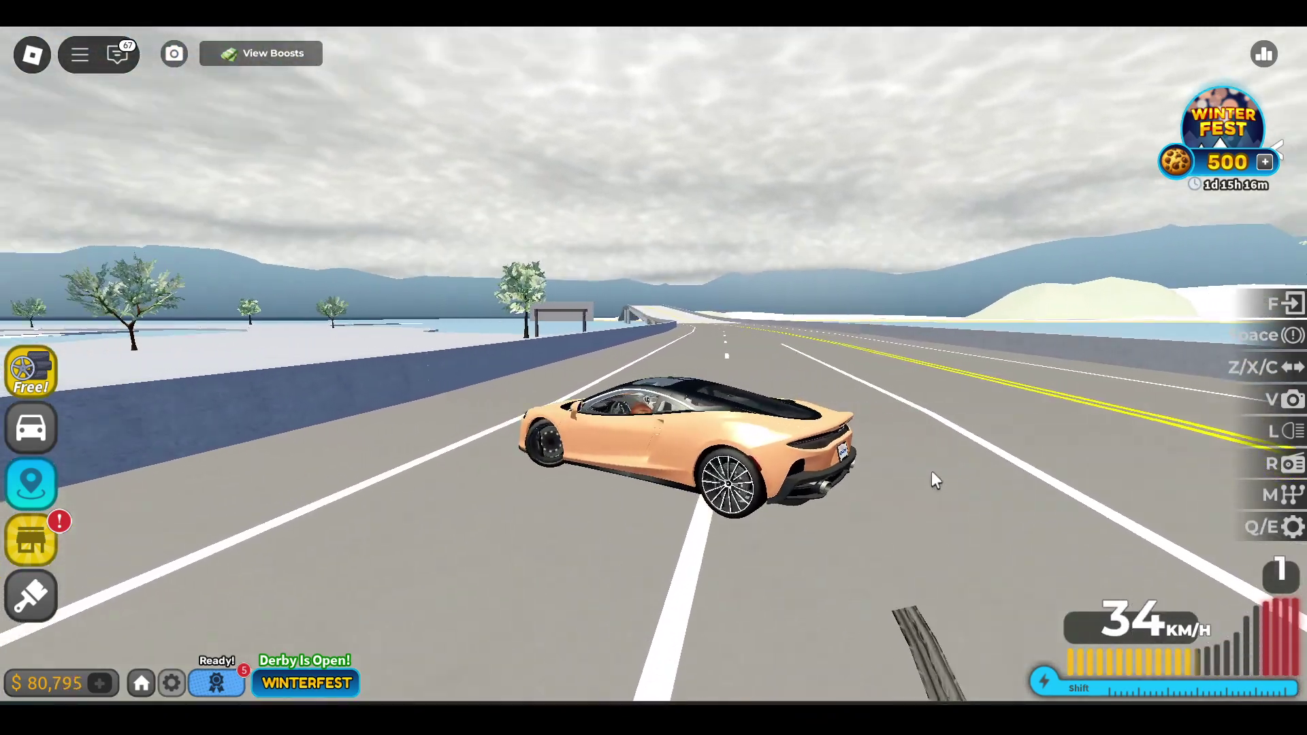
pyautogui.press('s')
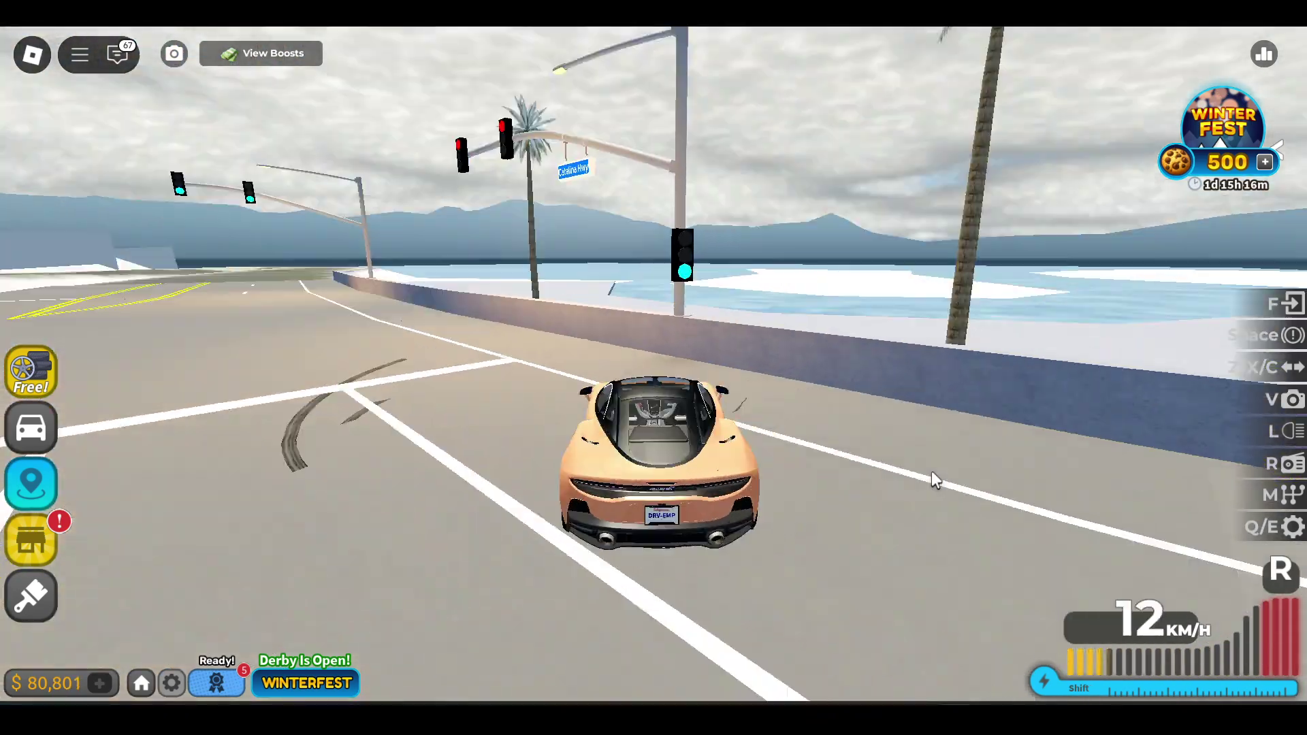
pyautogui.press('w')
pyautogui.press('a')
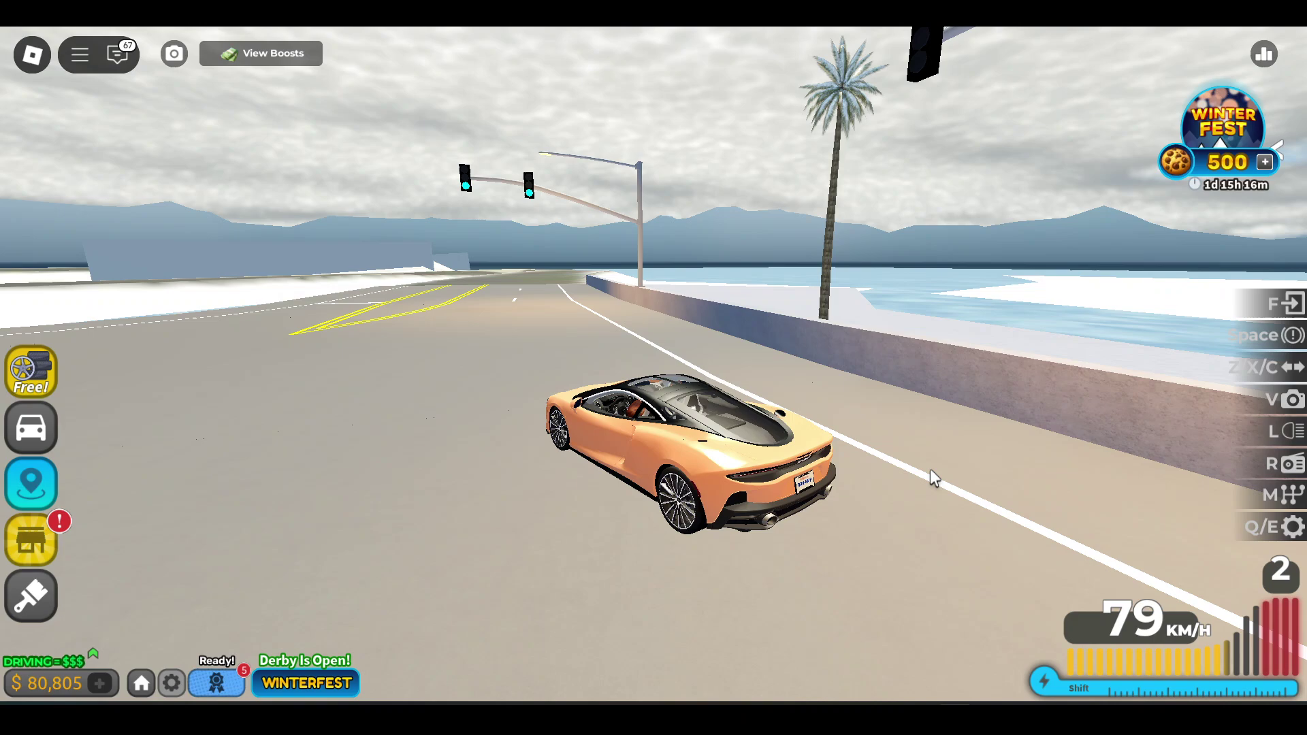
pyautogui.press('w')
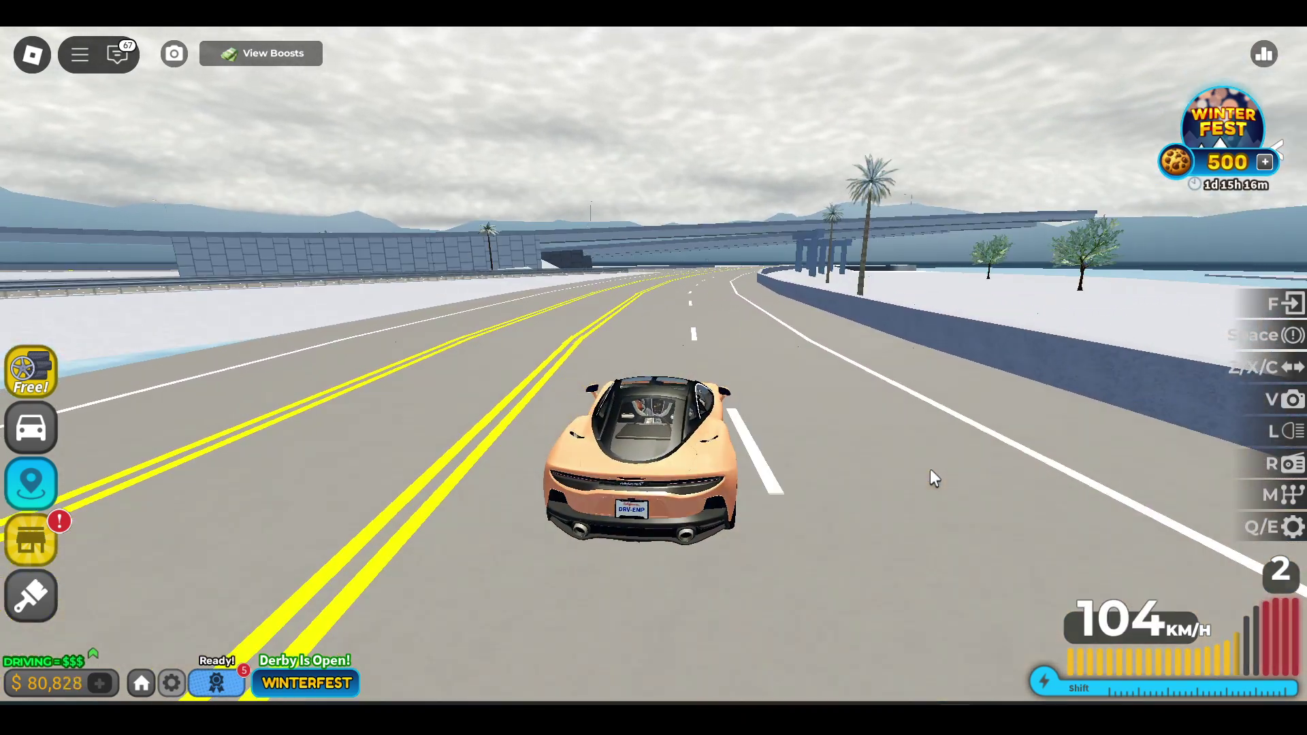
pyautogui.press('w')
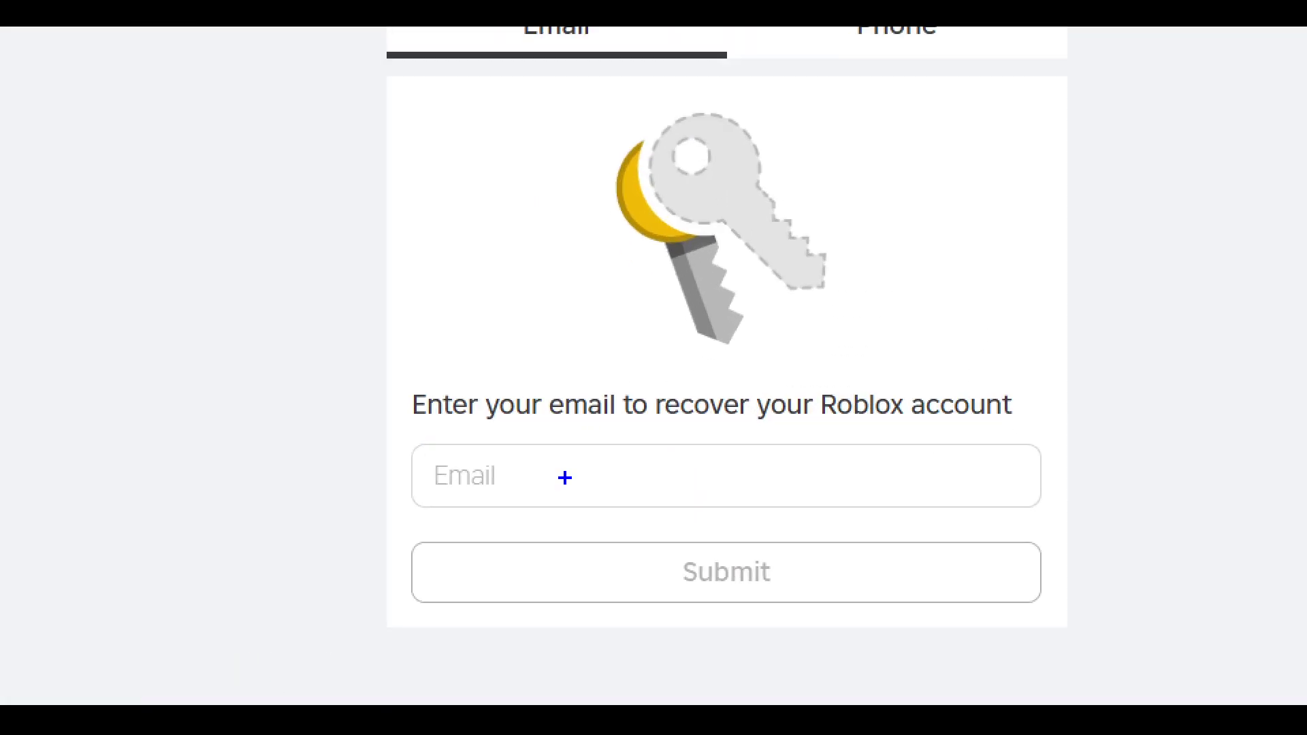
# Switch account recovery to the Phone option and scroll down to the footer links.
pyautogui.moveTo(373, 380); pyautogui.dragTo(1137, 521)
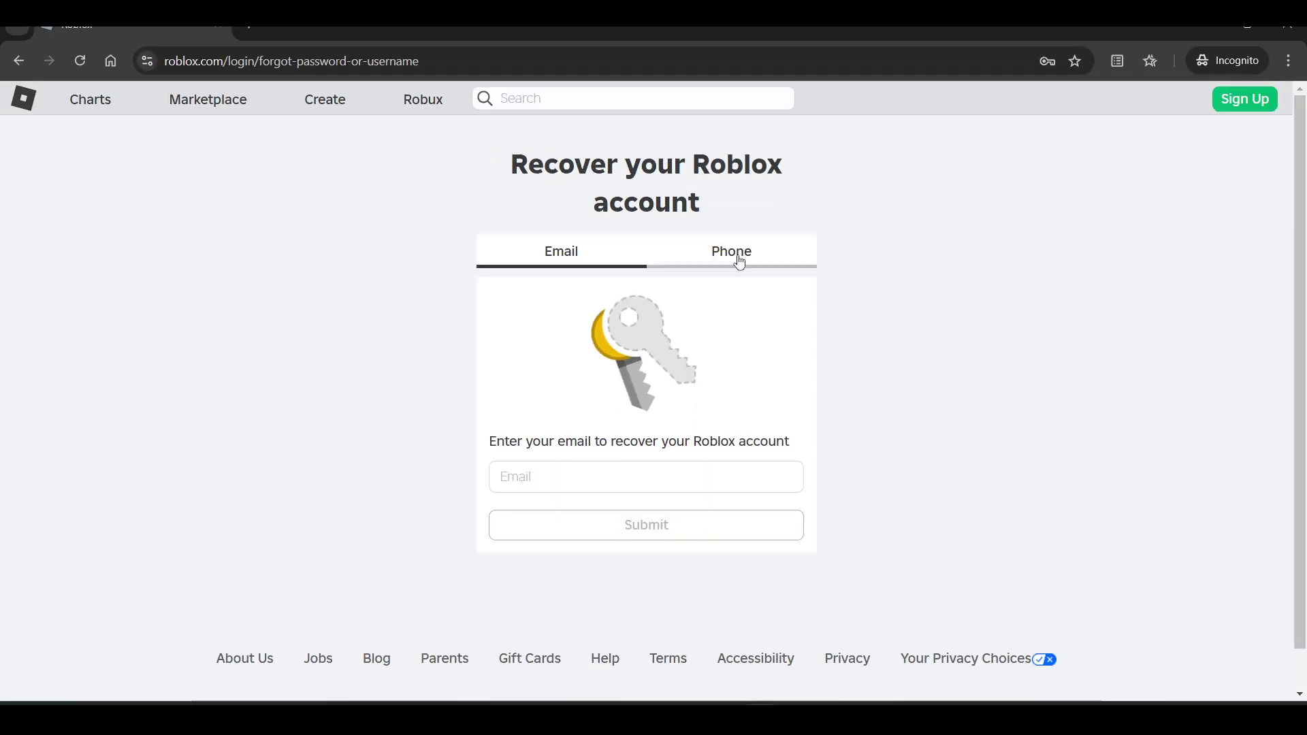
pyautogui.click(738, 260)
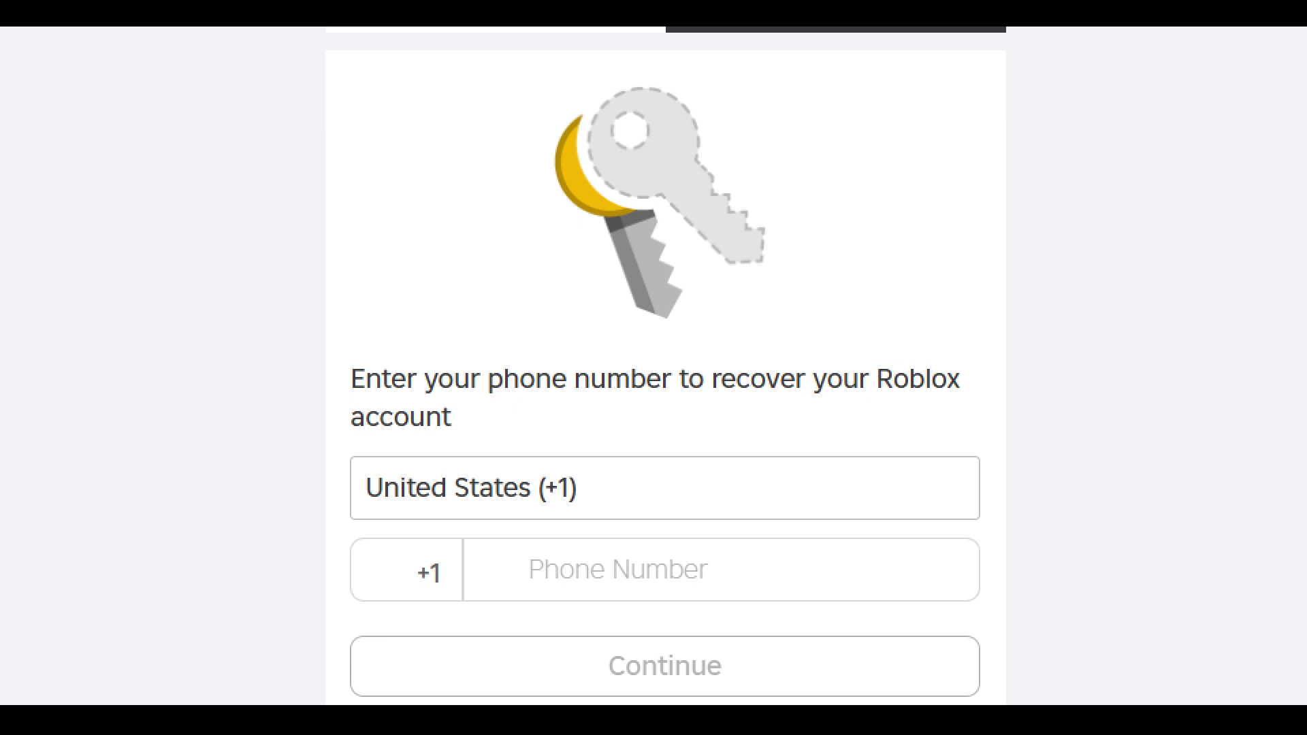
pyautogui.moveTo(594, 541); pyautogui.dragTo(863, 546)
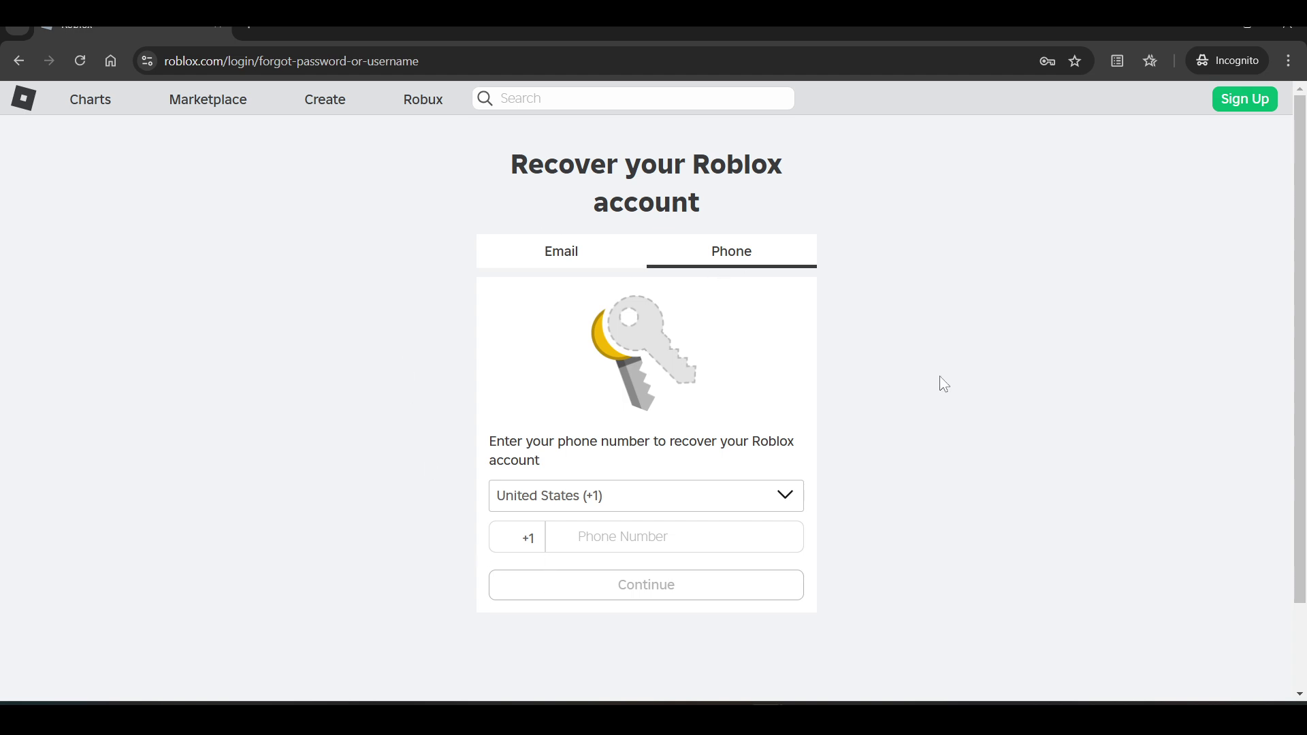
pyautogui.scroll(-2, 316, 425)
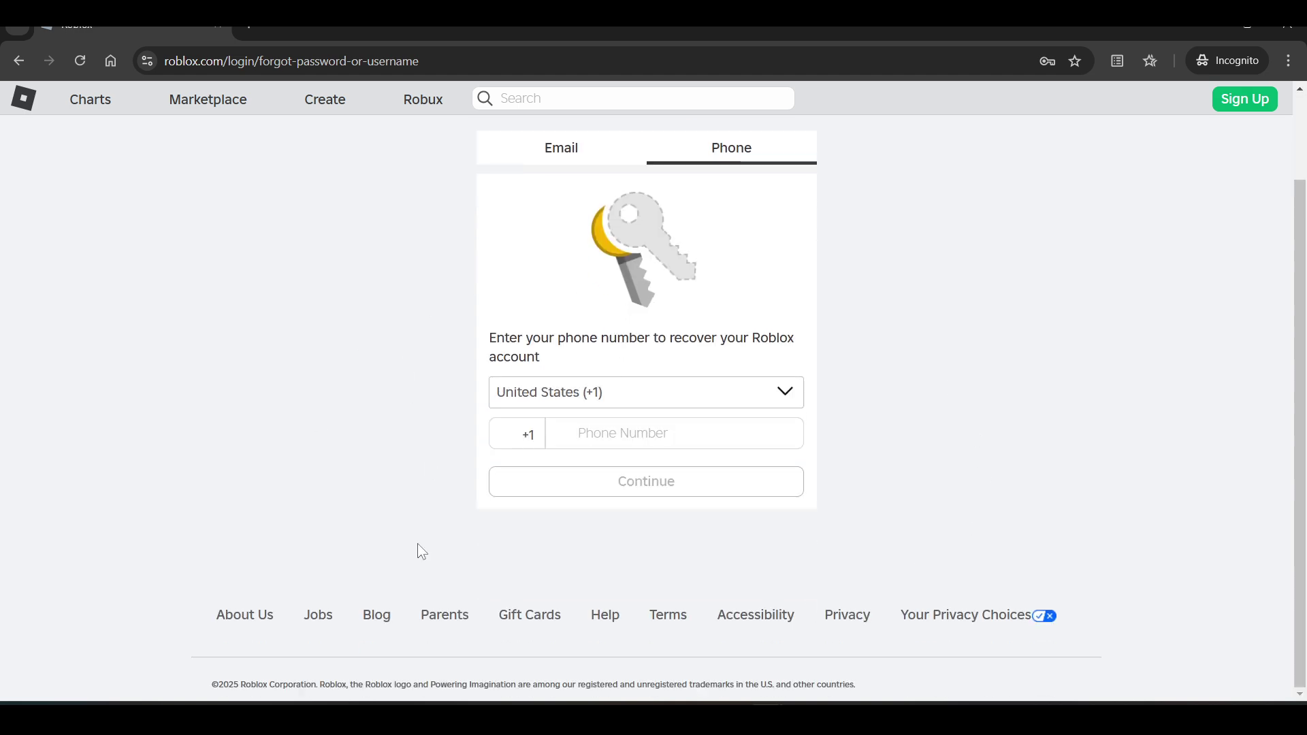
pyautogui.moveTo(589, 596); pyautogui.dragTo(669, 687)
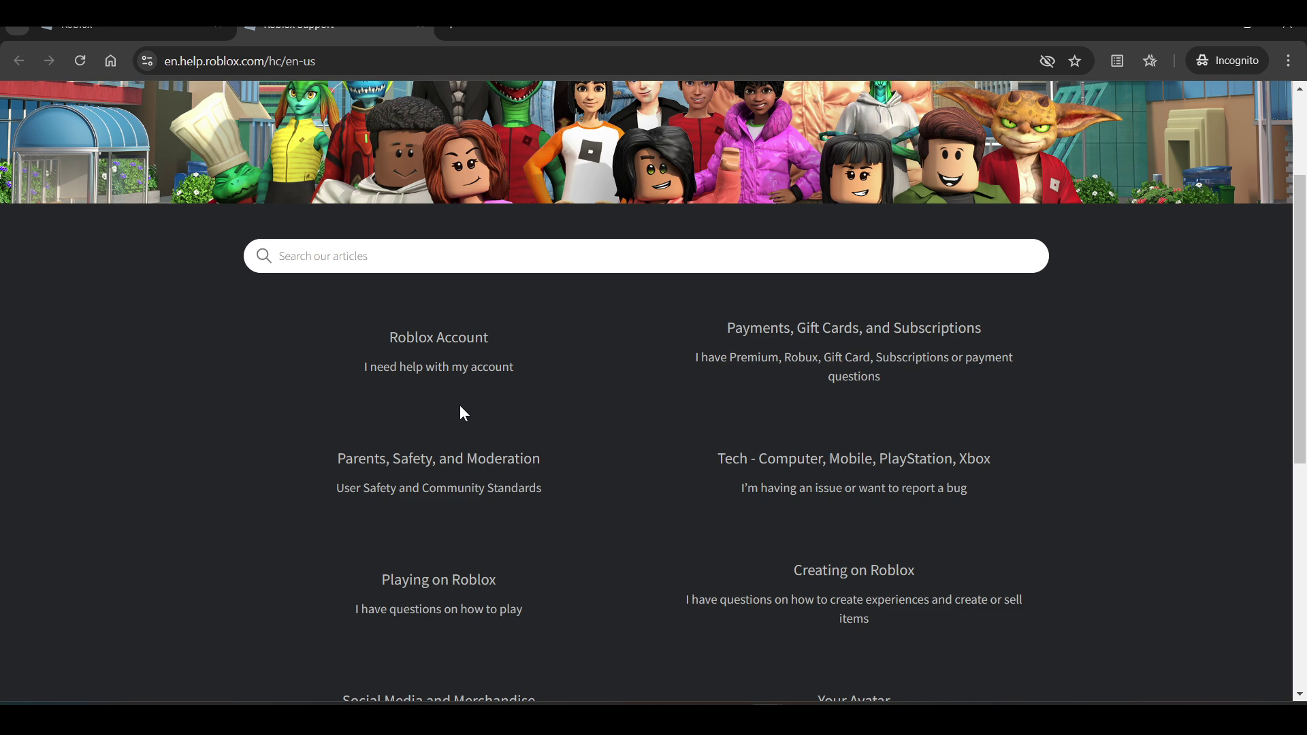
# Open the Roblox Account help category and follow it to the contact support page.
pyautogui.click(414, 370)
pyautogui.scroll(-1, 414, 366)
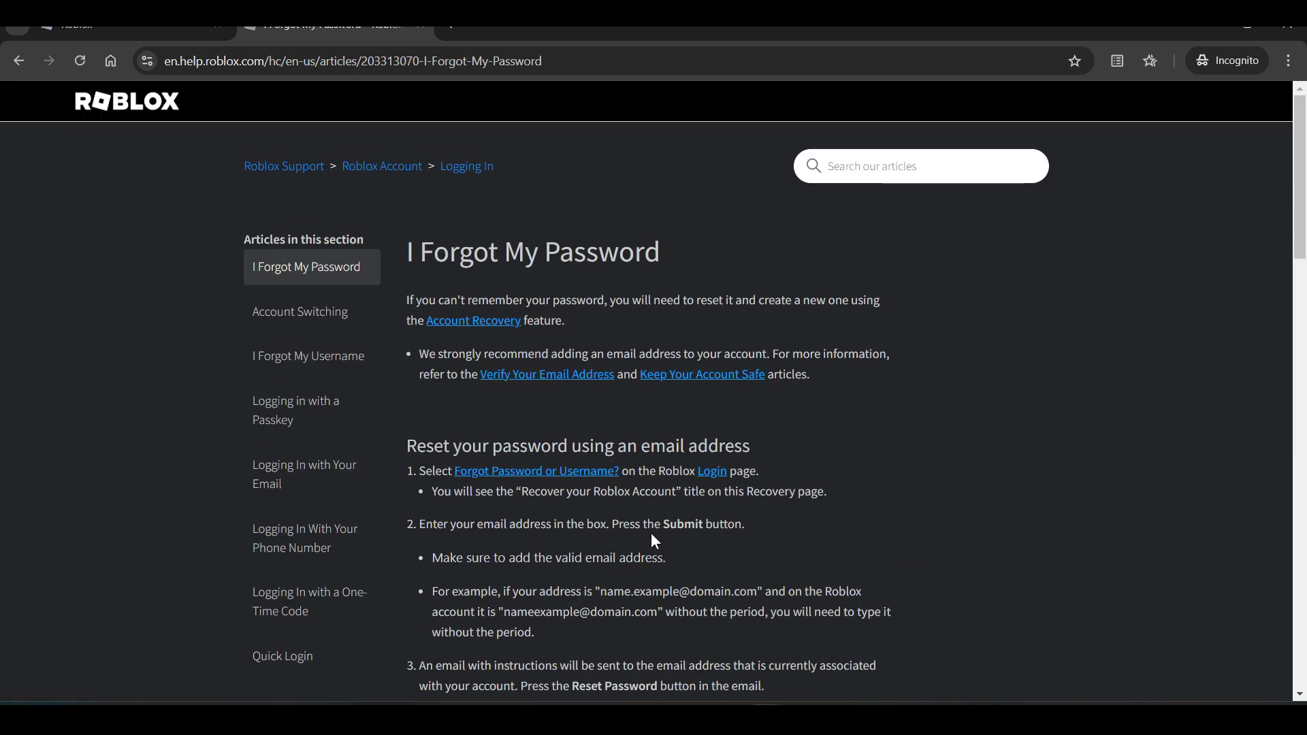
pyautogui.scroll(-5, 651, 532)
pyautogui.scroll(-2, 651, 532)
pyautogui.scroll(-2, 651, 532)
pyautogui.scroll(-4, 651, 533)
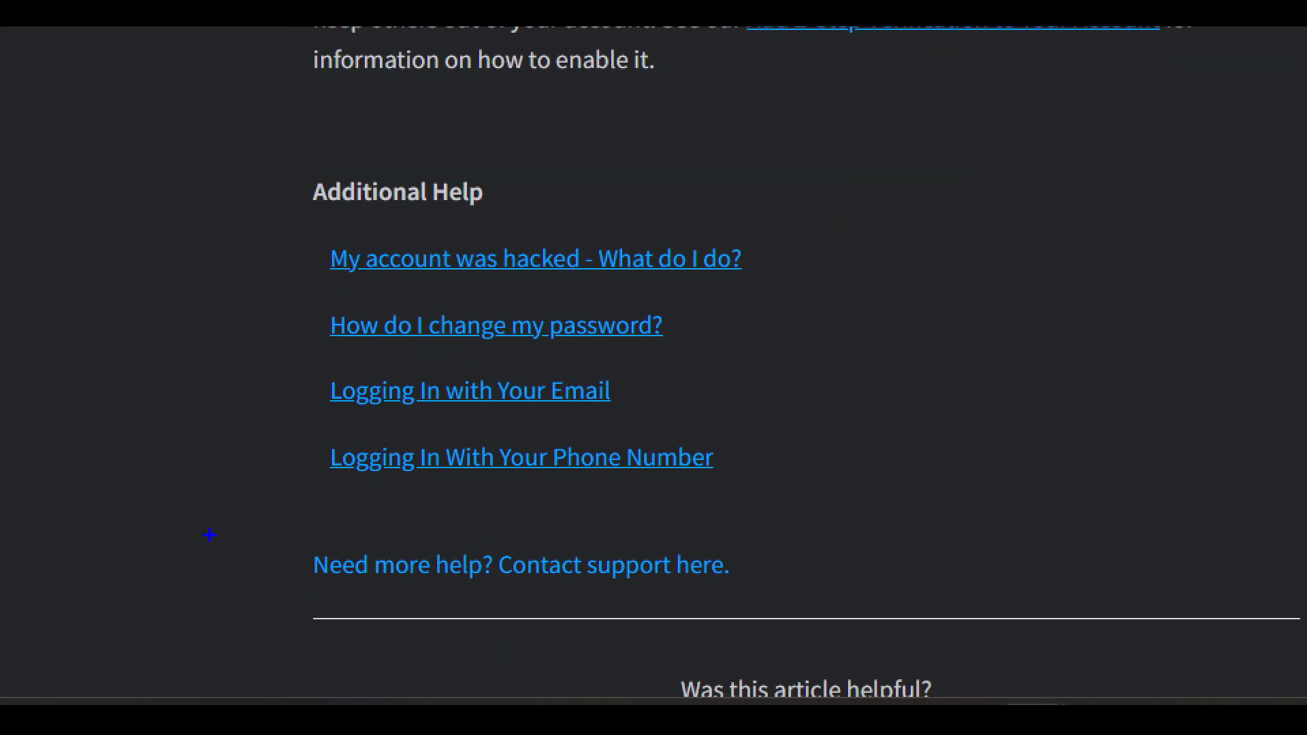
pyautogui.click(567, 636)
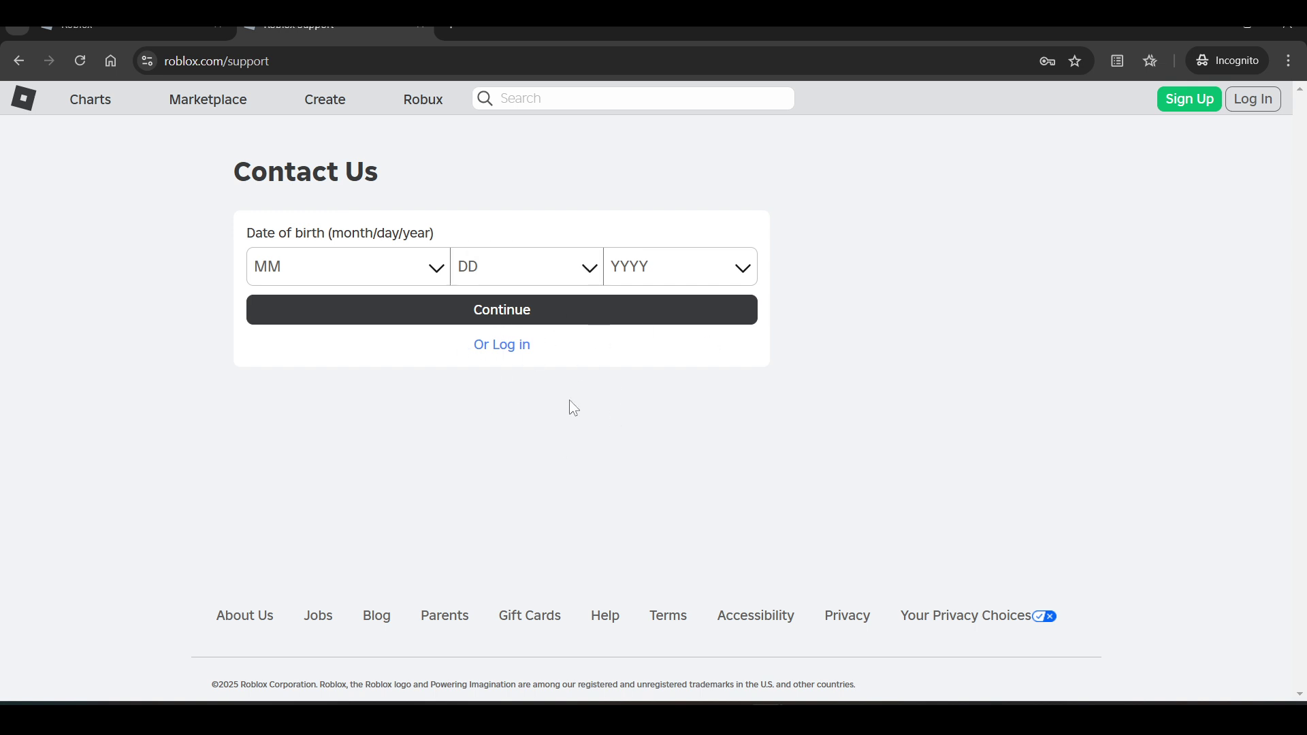
# Return from the login page to Contact Us and enter birth date May 07, 2006.
pyautogui.click(512, 348)
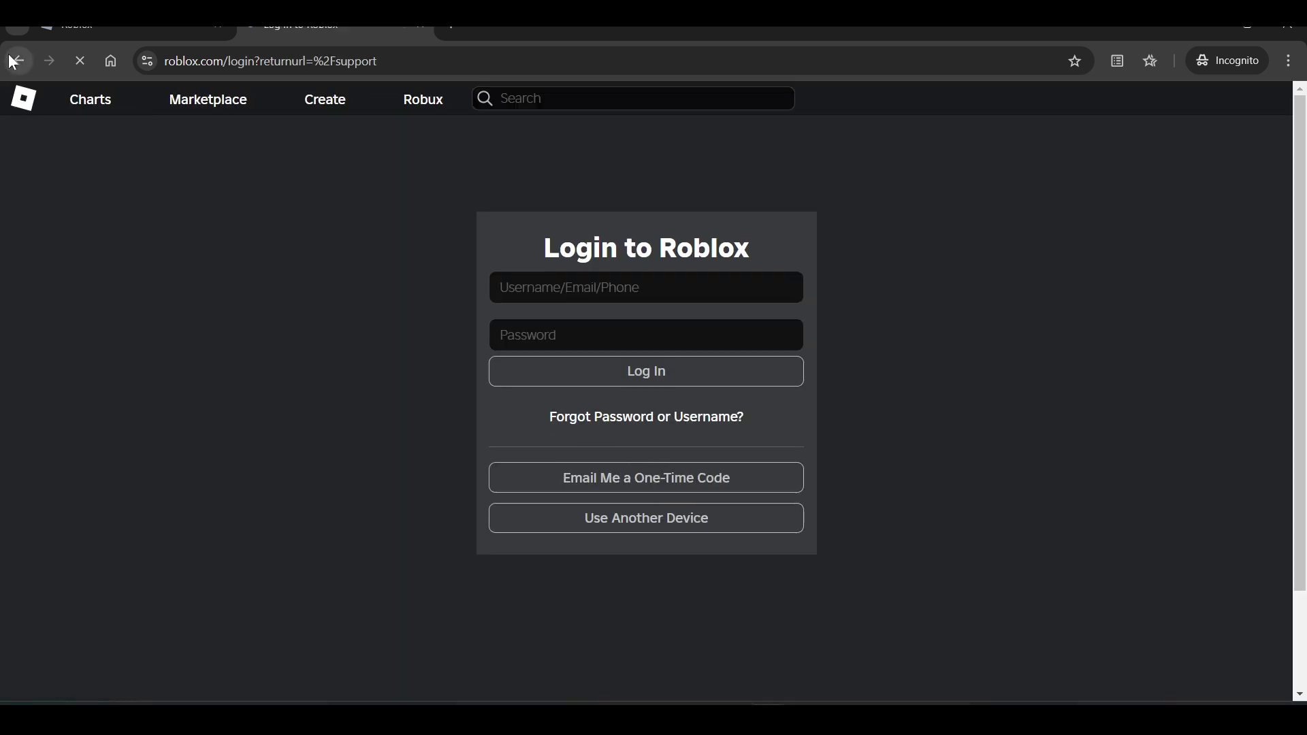
pyautogui.click(12, 62)
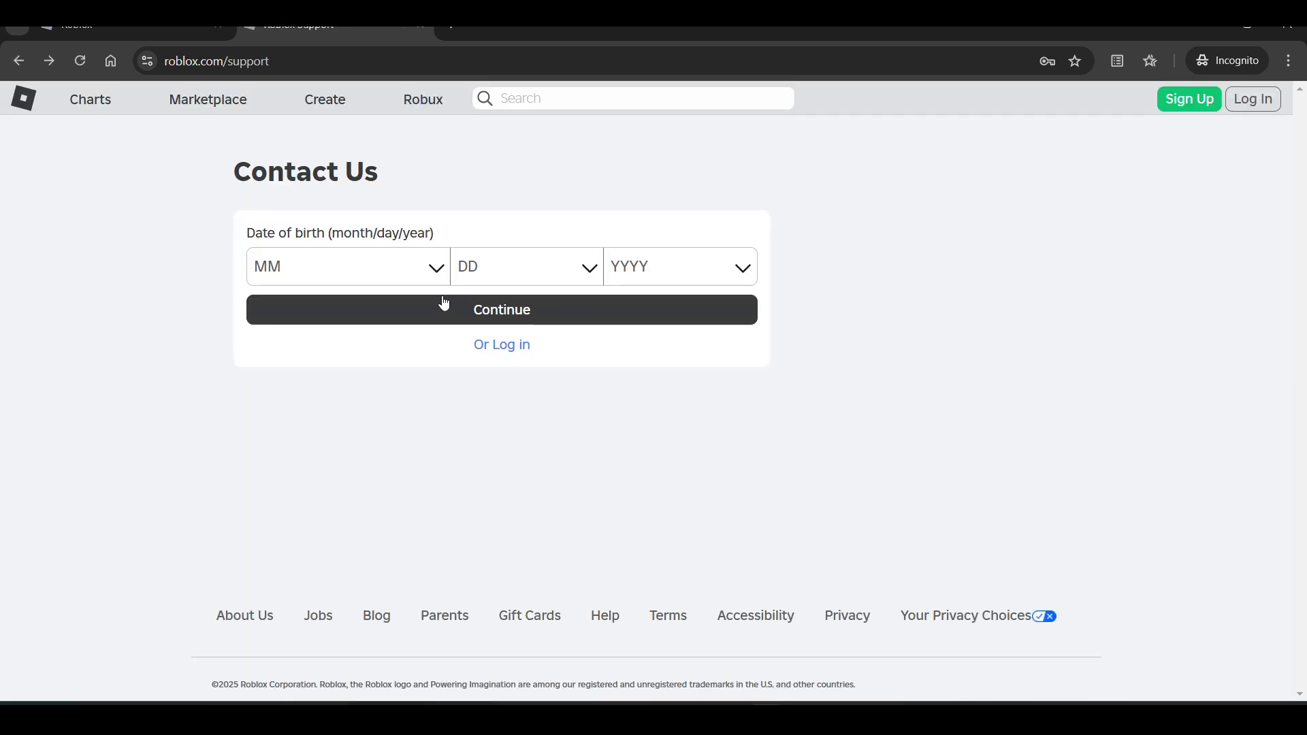
pyautogui.click(411, 271)
pyautogui.click(318, 432)
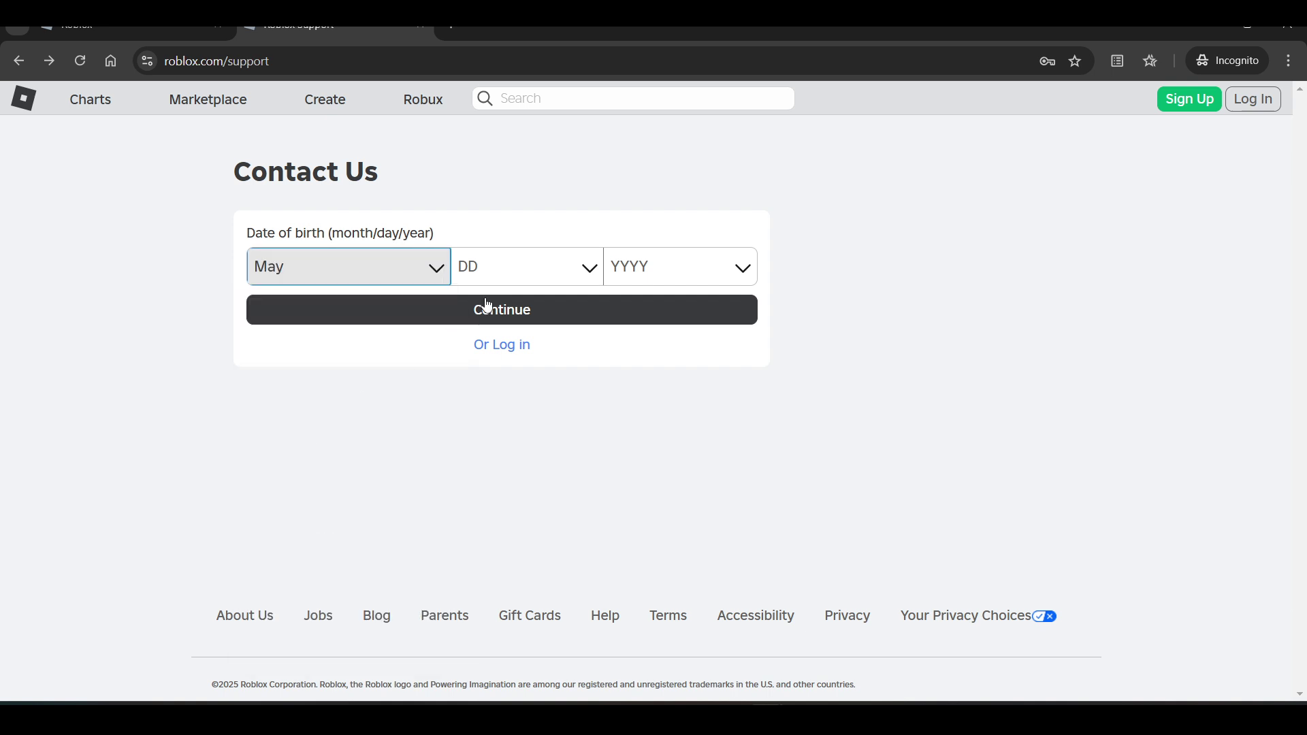
pyautogui.click(521, 270)
pyautogui.click(511, 489)
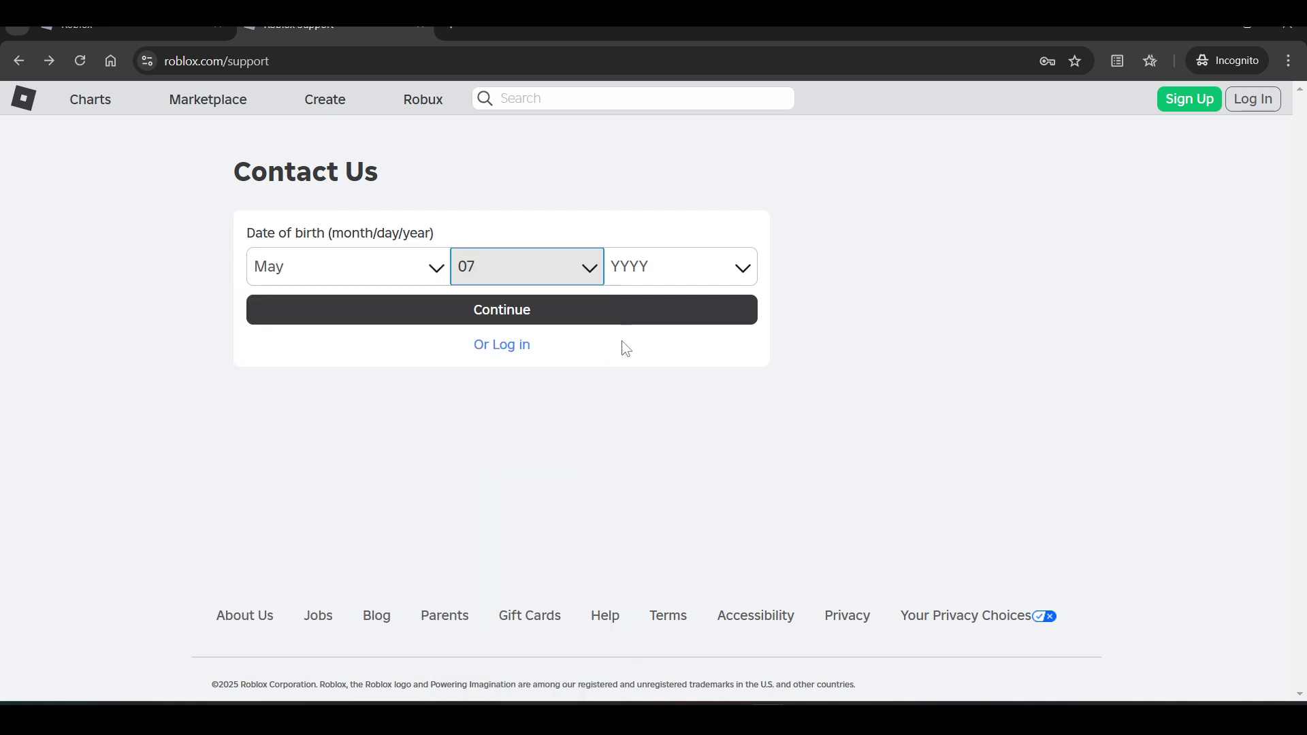
pyautogui.click(665, 276)
pyautogui.scroll(-3, 675, 397)
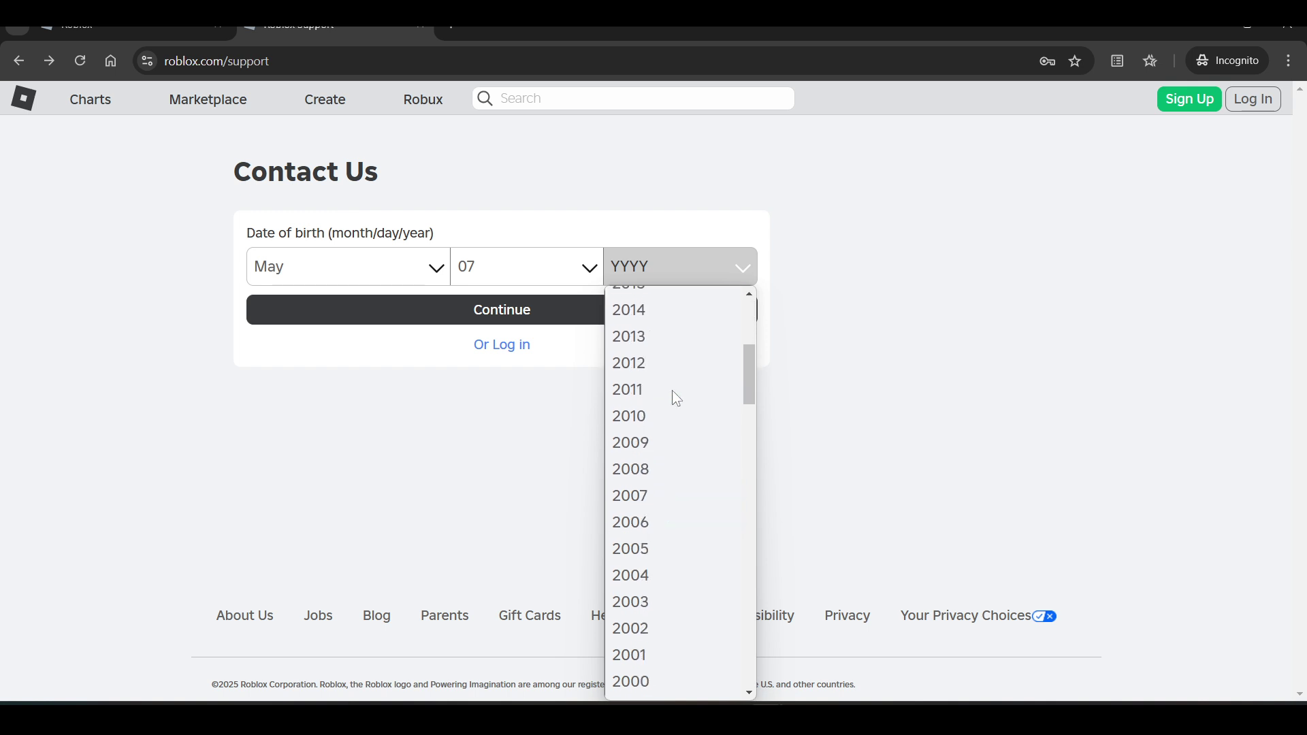
pyautogui.click(644, 490)
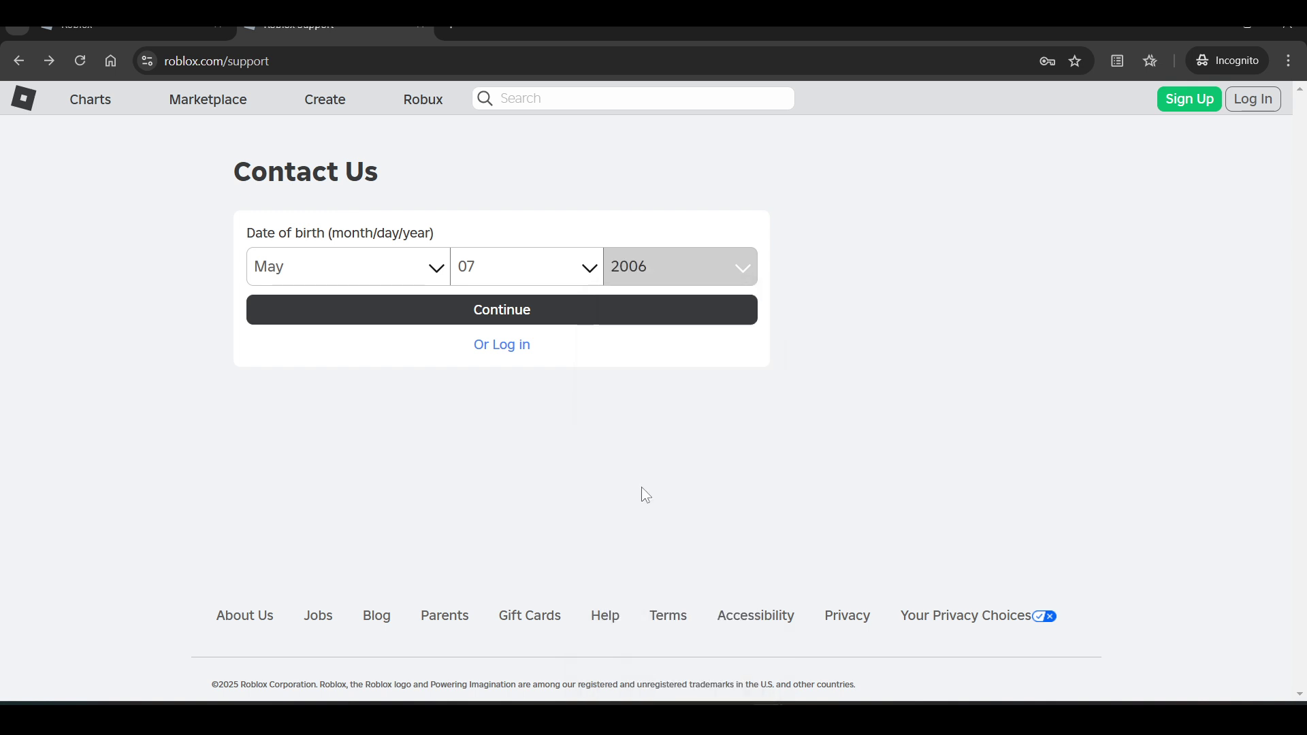
# Continue past the birth date and scroll through the Contact Information and Issue Details fields.
pyautogui.click(533, 311)
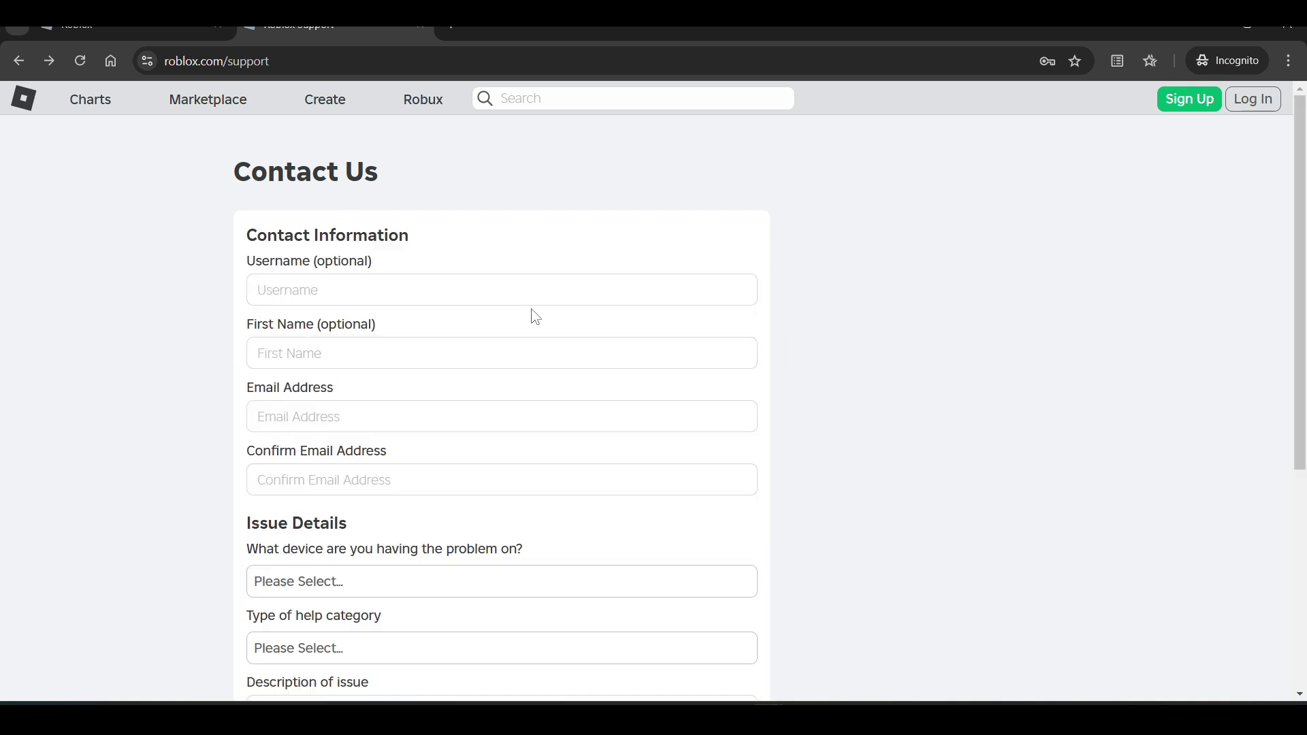
pyautogui.scroll(-3, 533, 315)
pyautogui.scroll(3, 534, 316)
pyautogui.scroll(2, 461, 358)
pyautogui.scroll(-1, 374, 402)
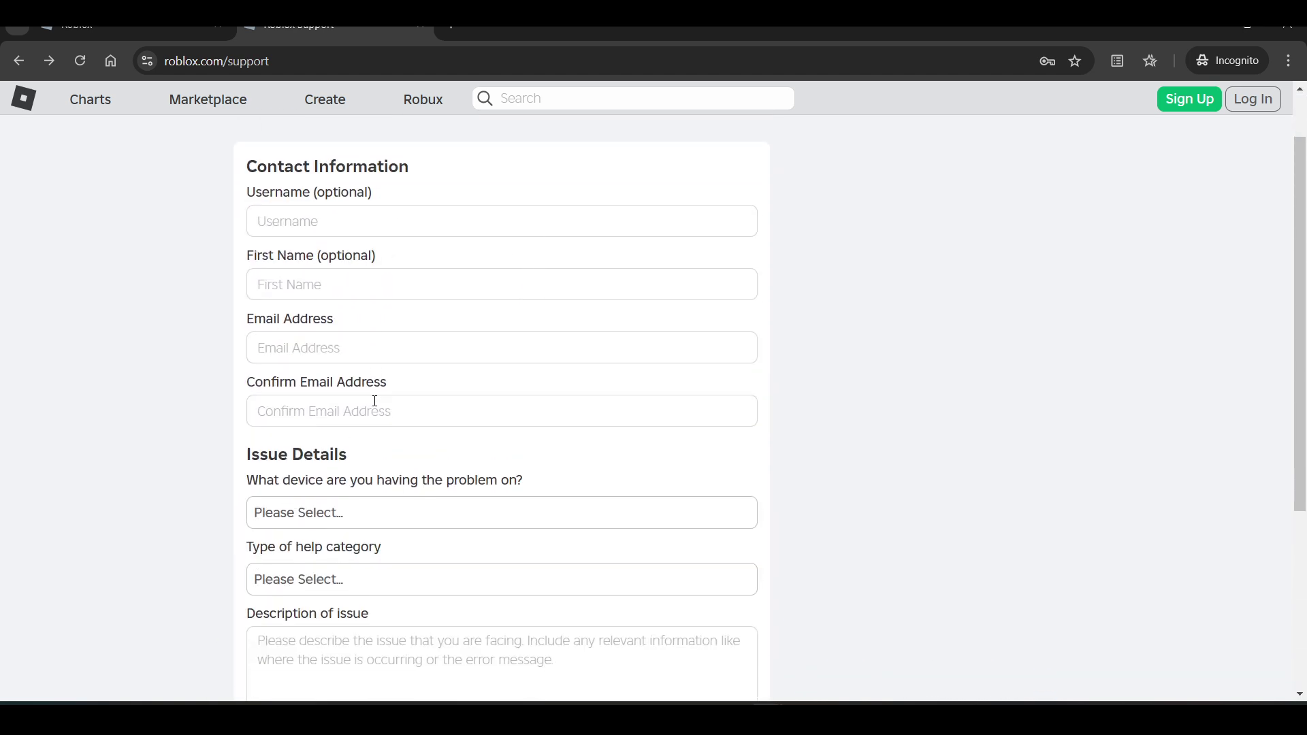
pyautogui.scroll(-4, 376, 401)
pyautogui.scroll(4, 320, 234)
pyautogui.scroll(-1, 320, 234)
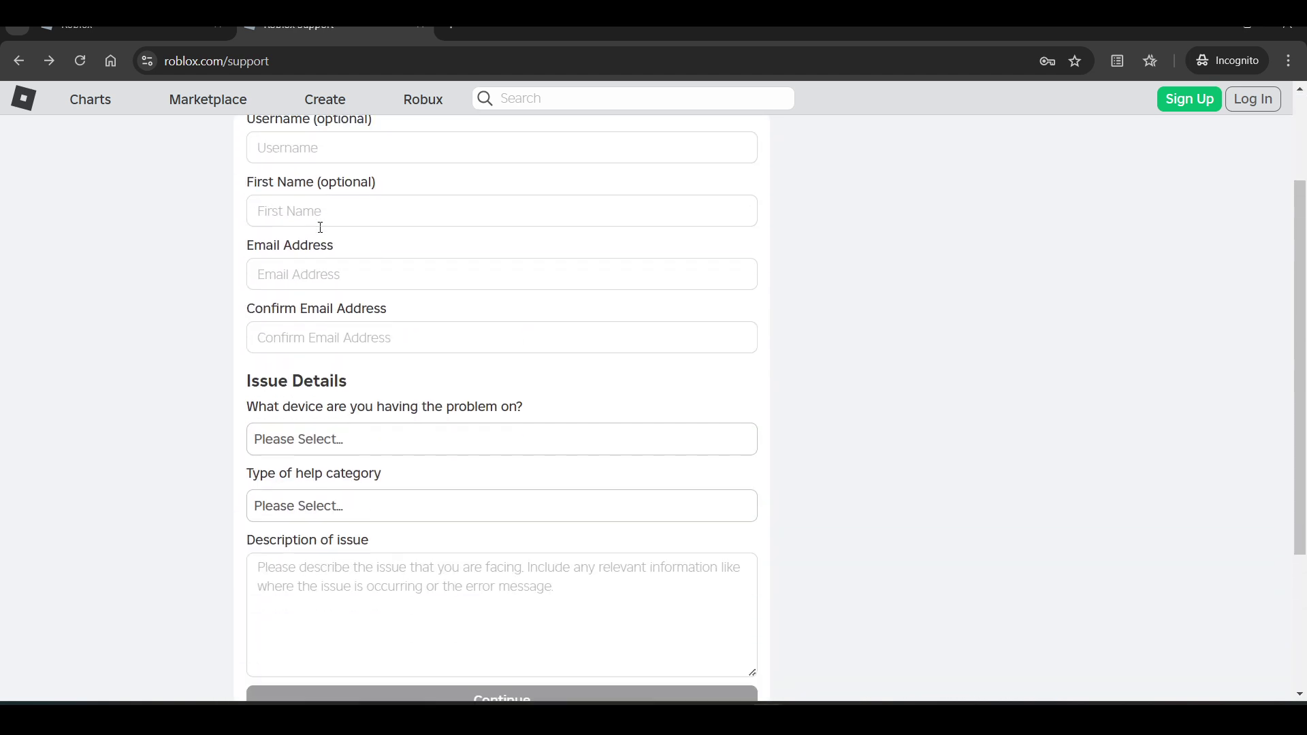
pyautogui.scroll(-1, 320, 227)
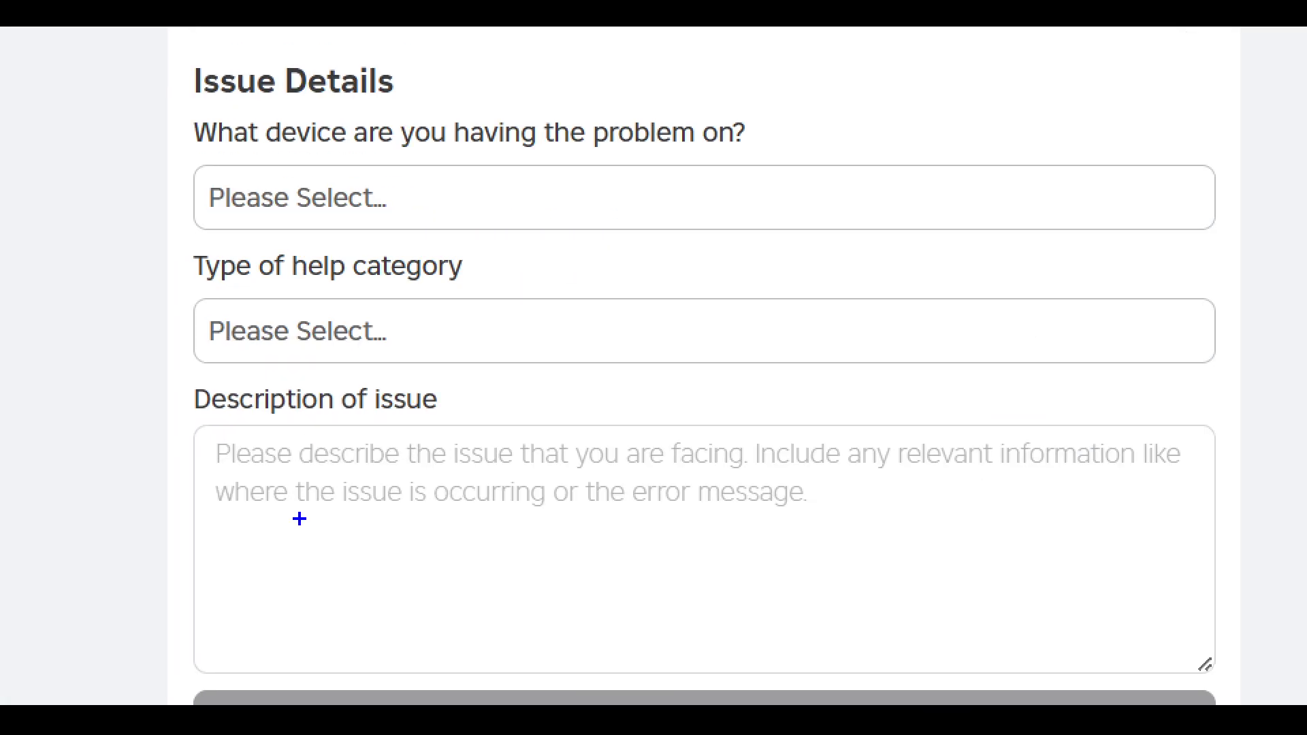
pyautogui.moveTo(165, 380); pyautogui.dragTo(1247, 676)
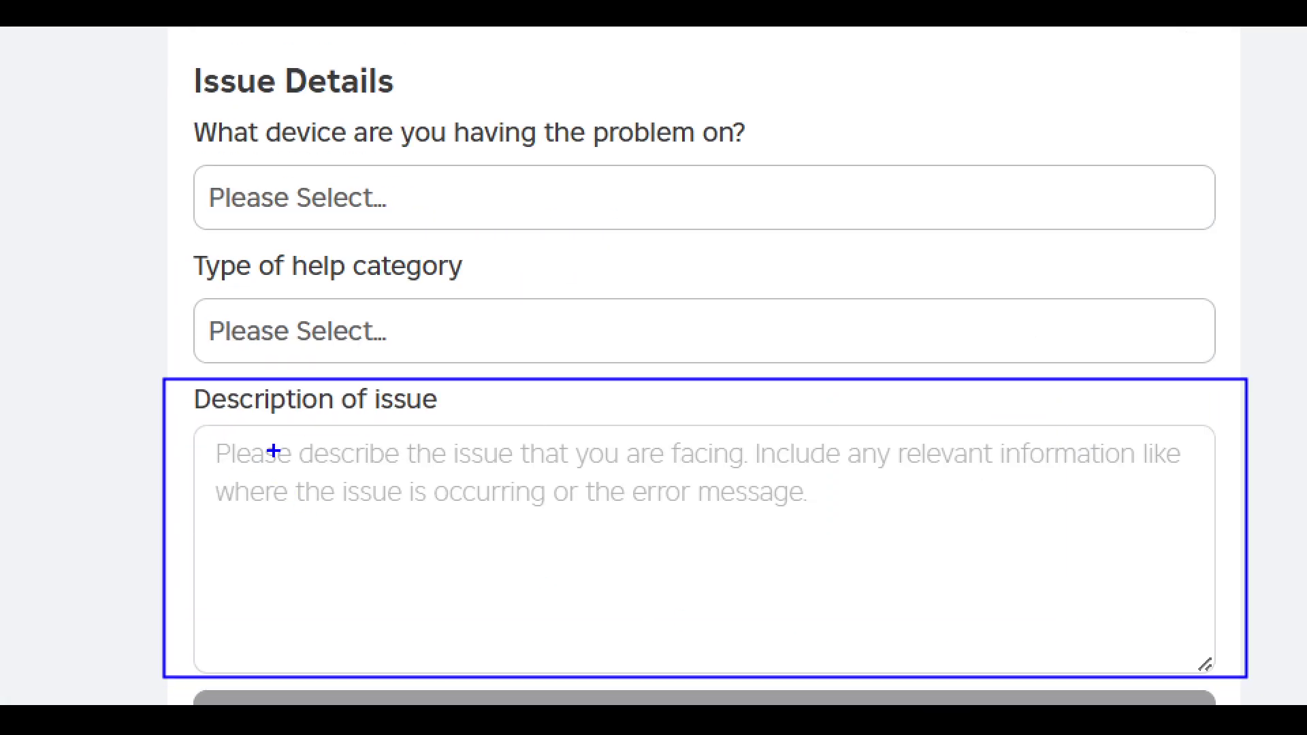
pyautogui.moveTo(274, 450); pyautogui.dragTo(908, 447)
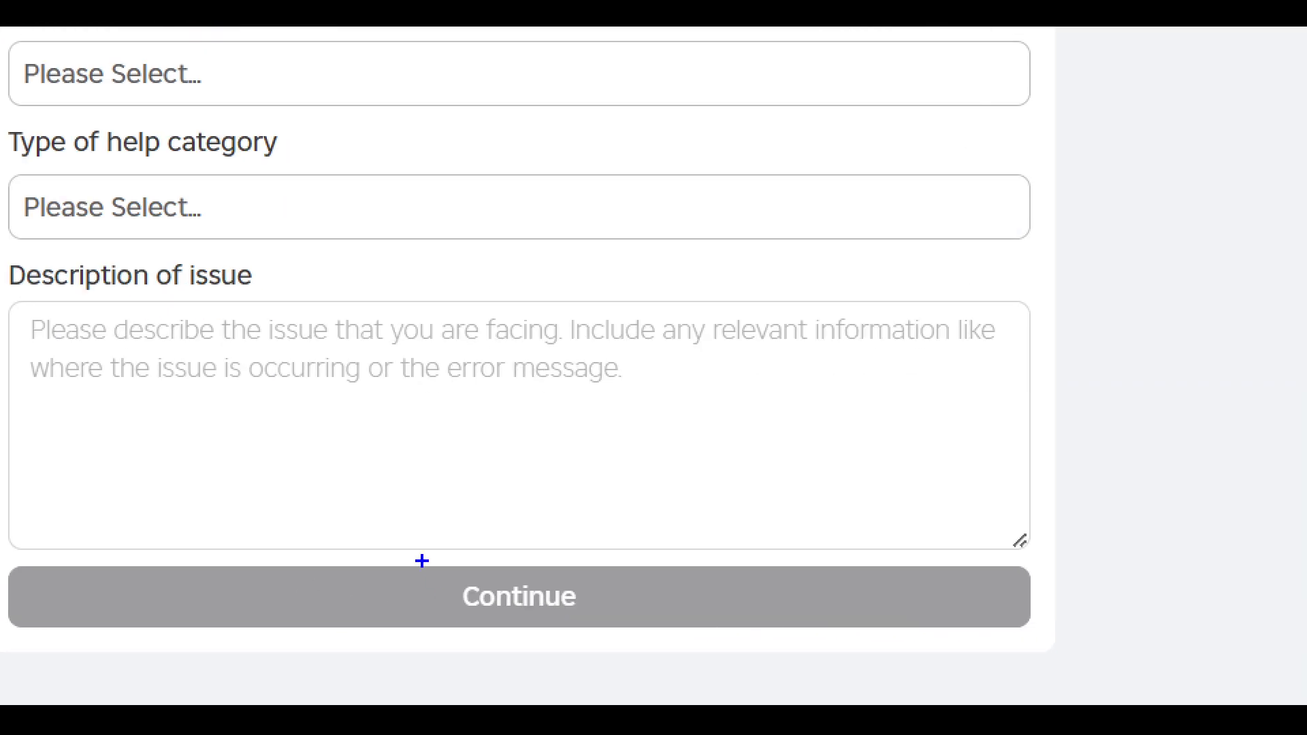
pyautogui.moveTo(399, 528); pyautogui.dragTo(658, 658)
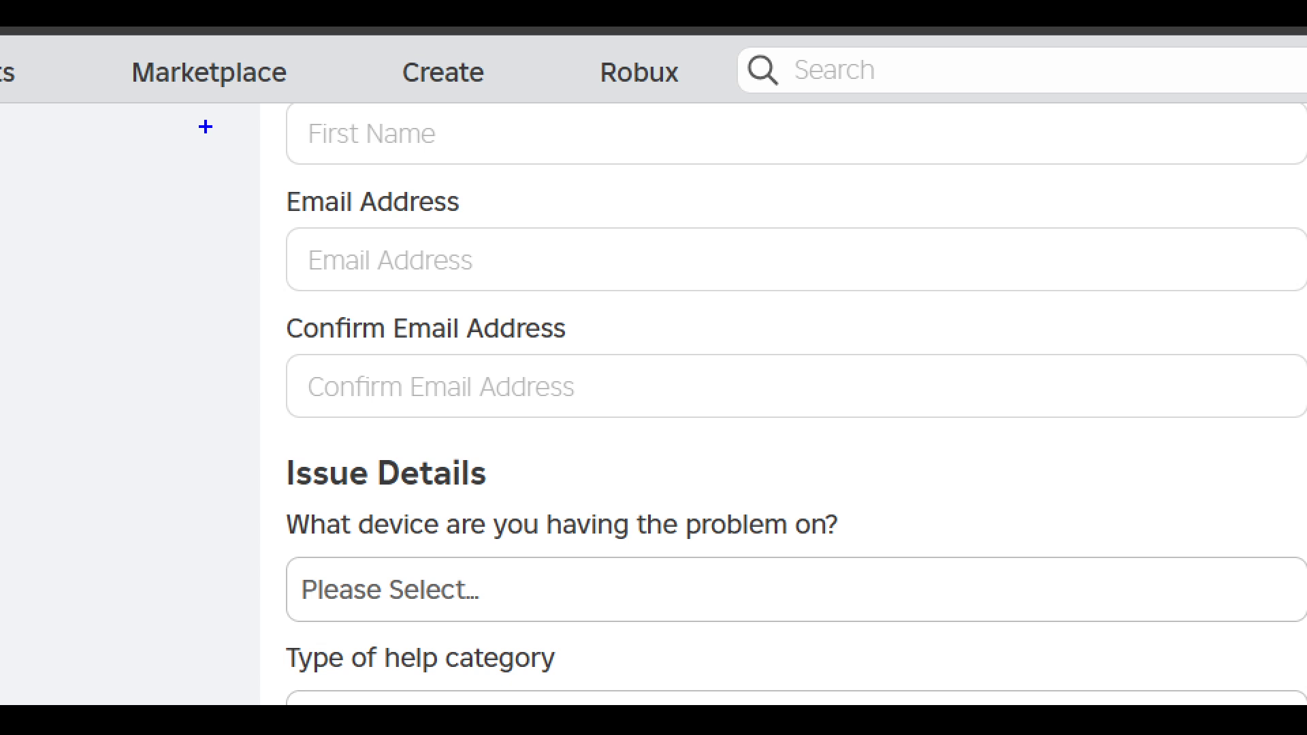
pyautogui.moveTo(205, 124); pyautogui.dragTo(613, 295)
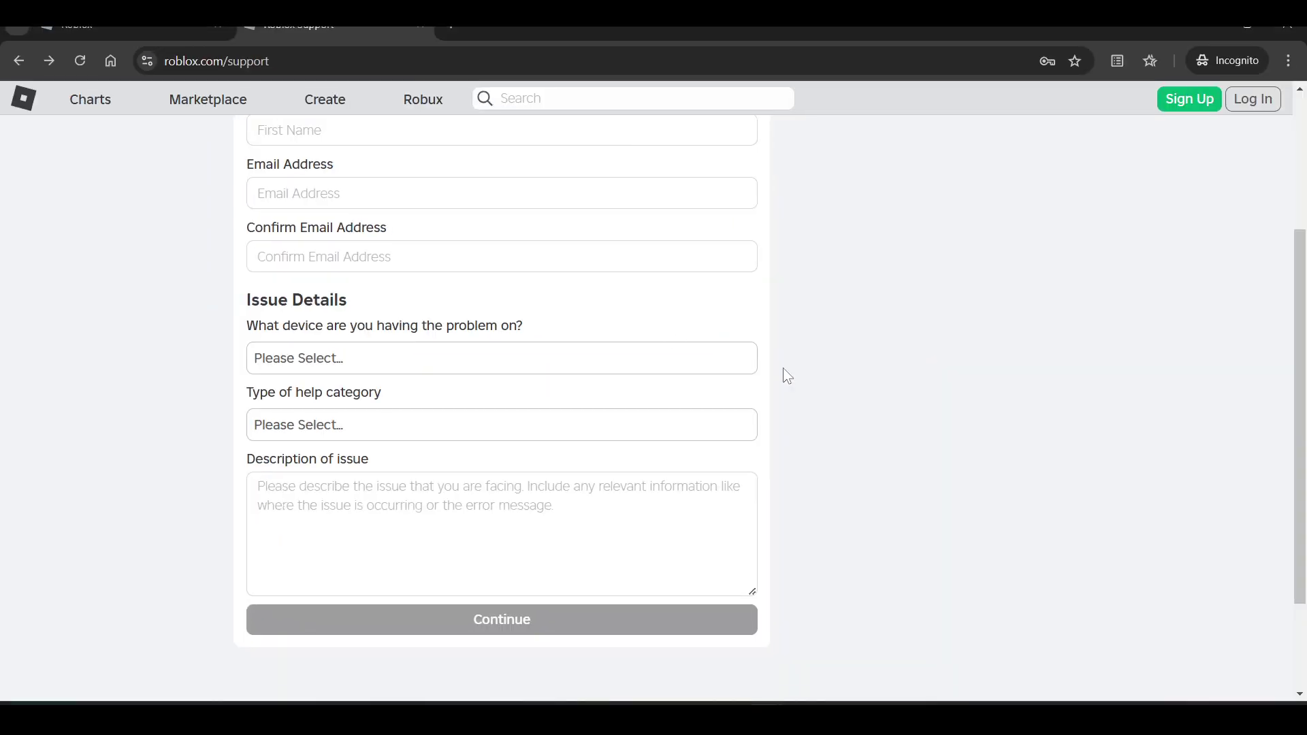
# Return to the driving game and speed the car to about 158 km/h, steering left.
pyautogui.click(956, 628)
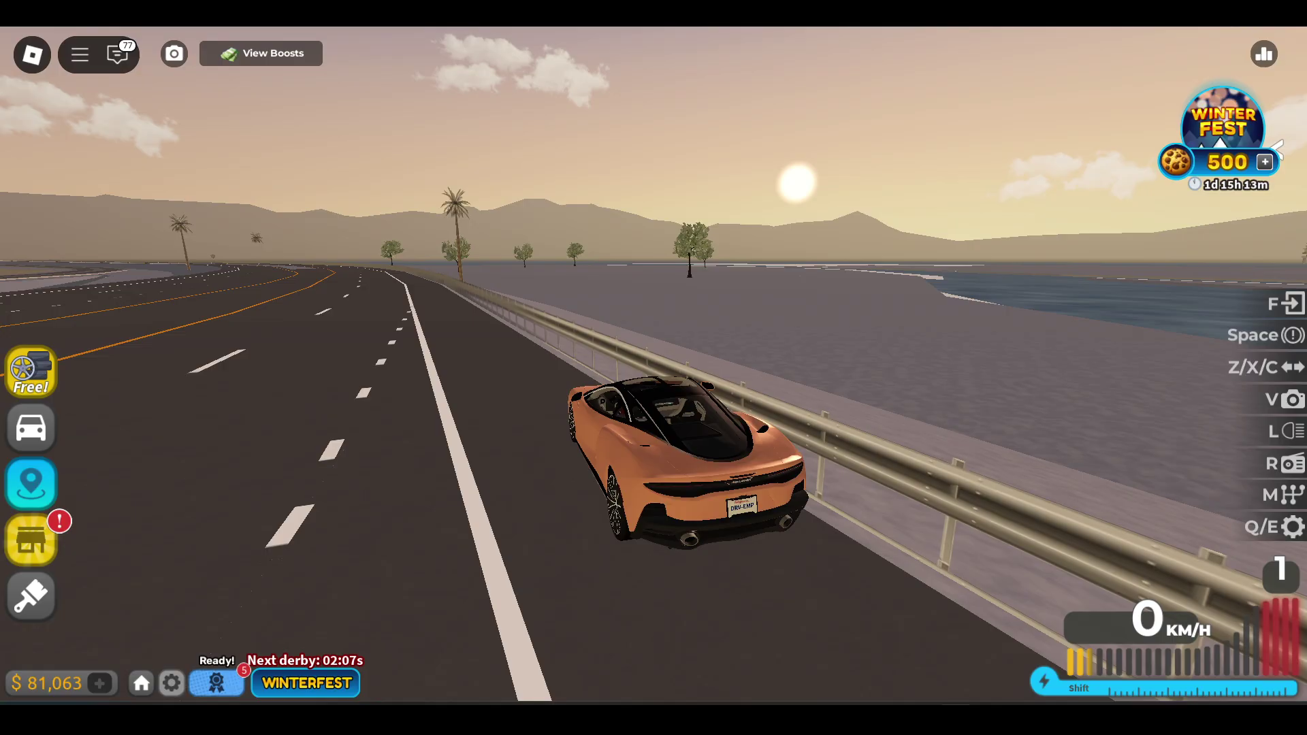
pyautogui.press('w')
pyautogui.press('a')
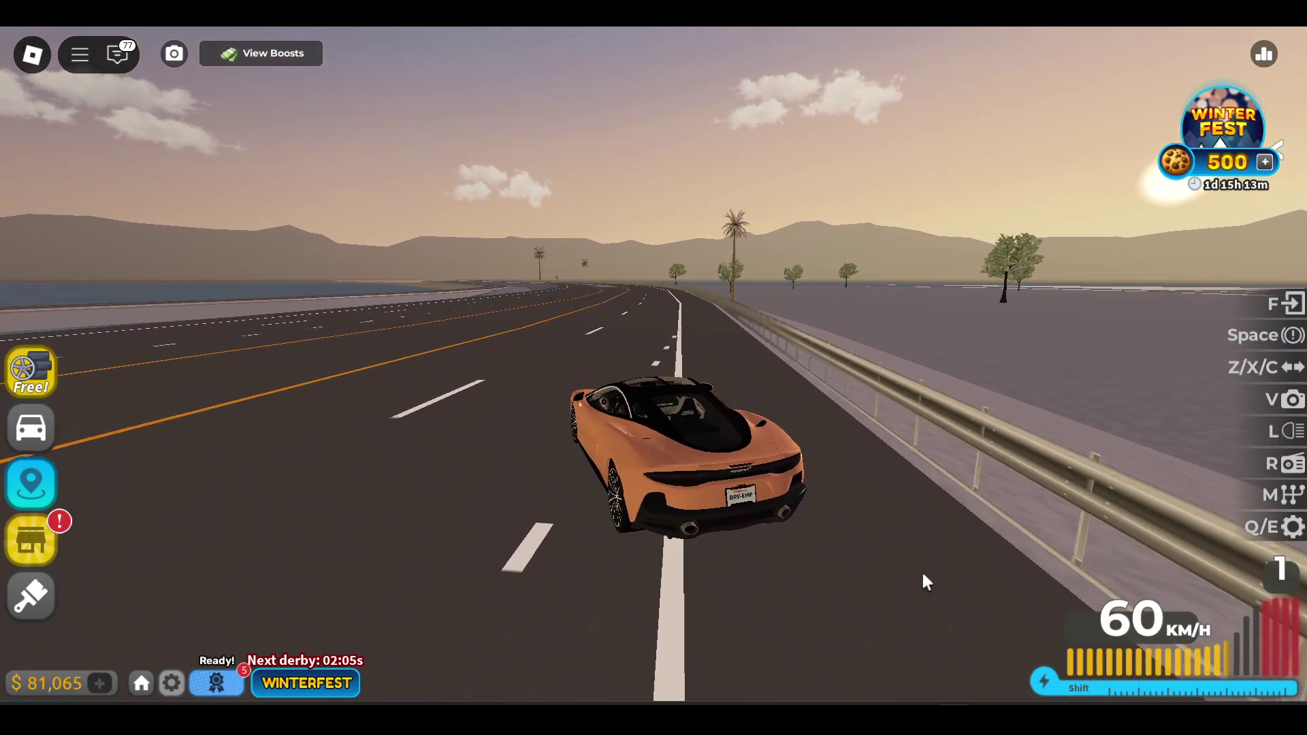
pyautogui.press('a')
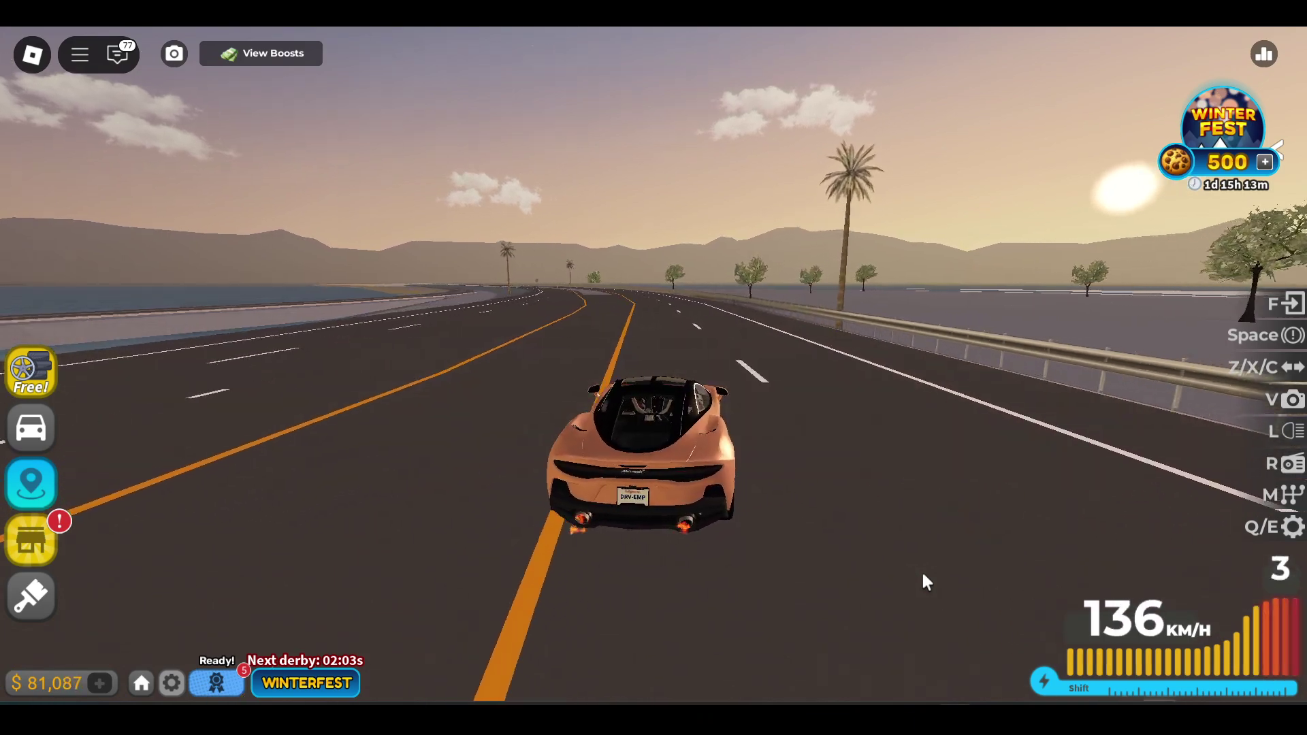
pyautogui.press('a')
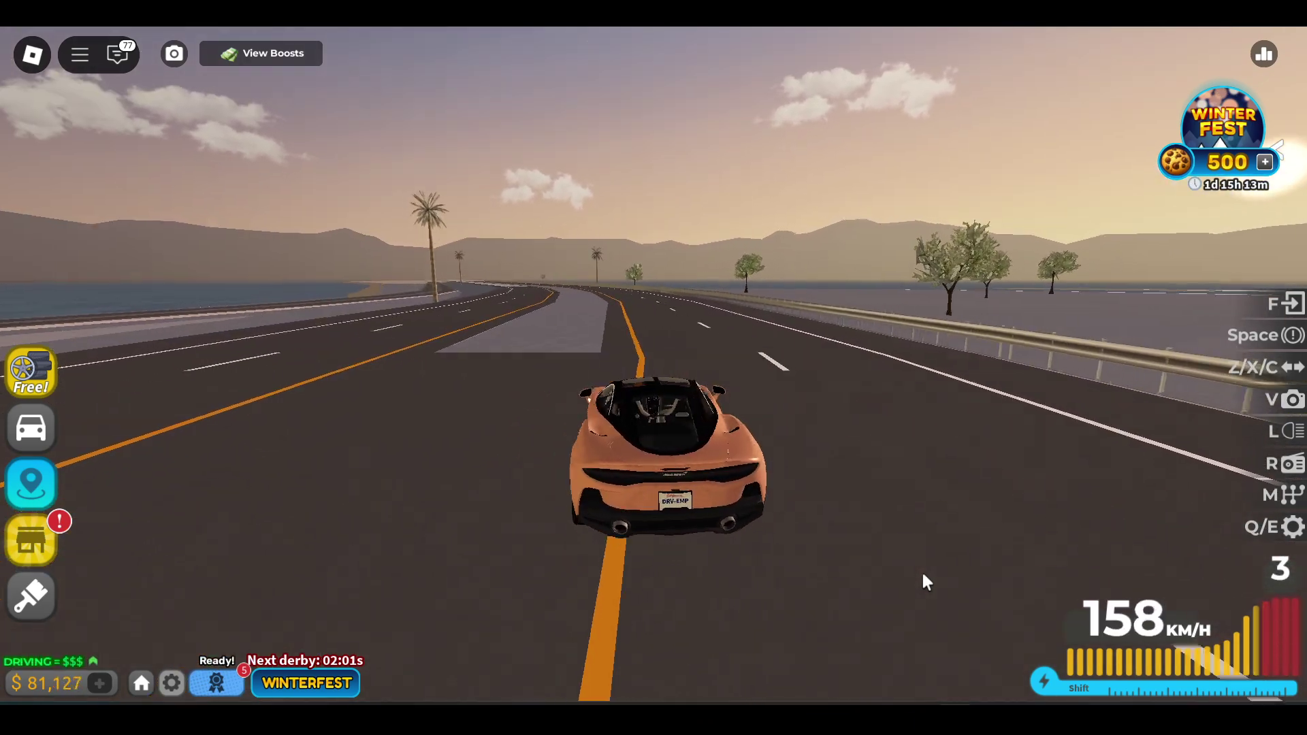